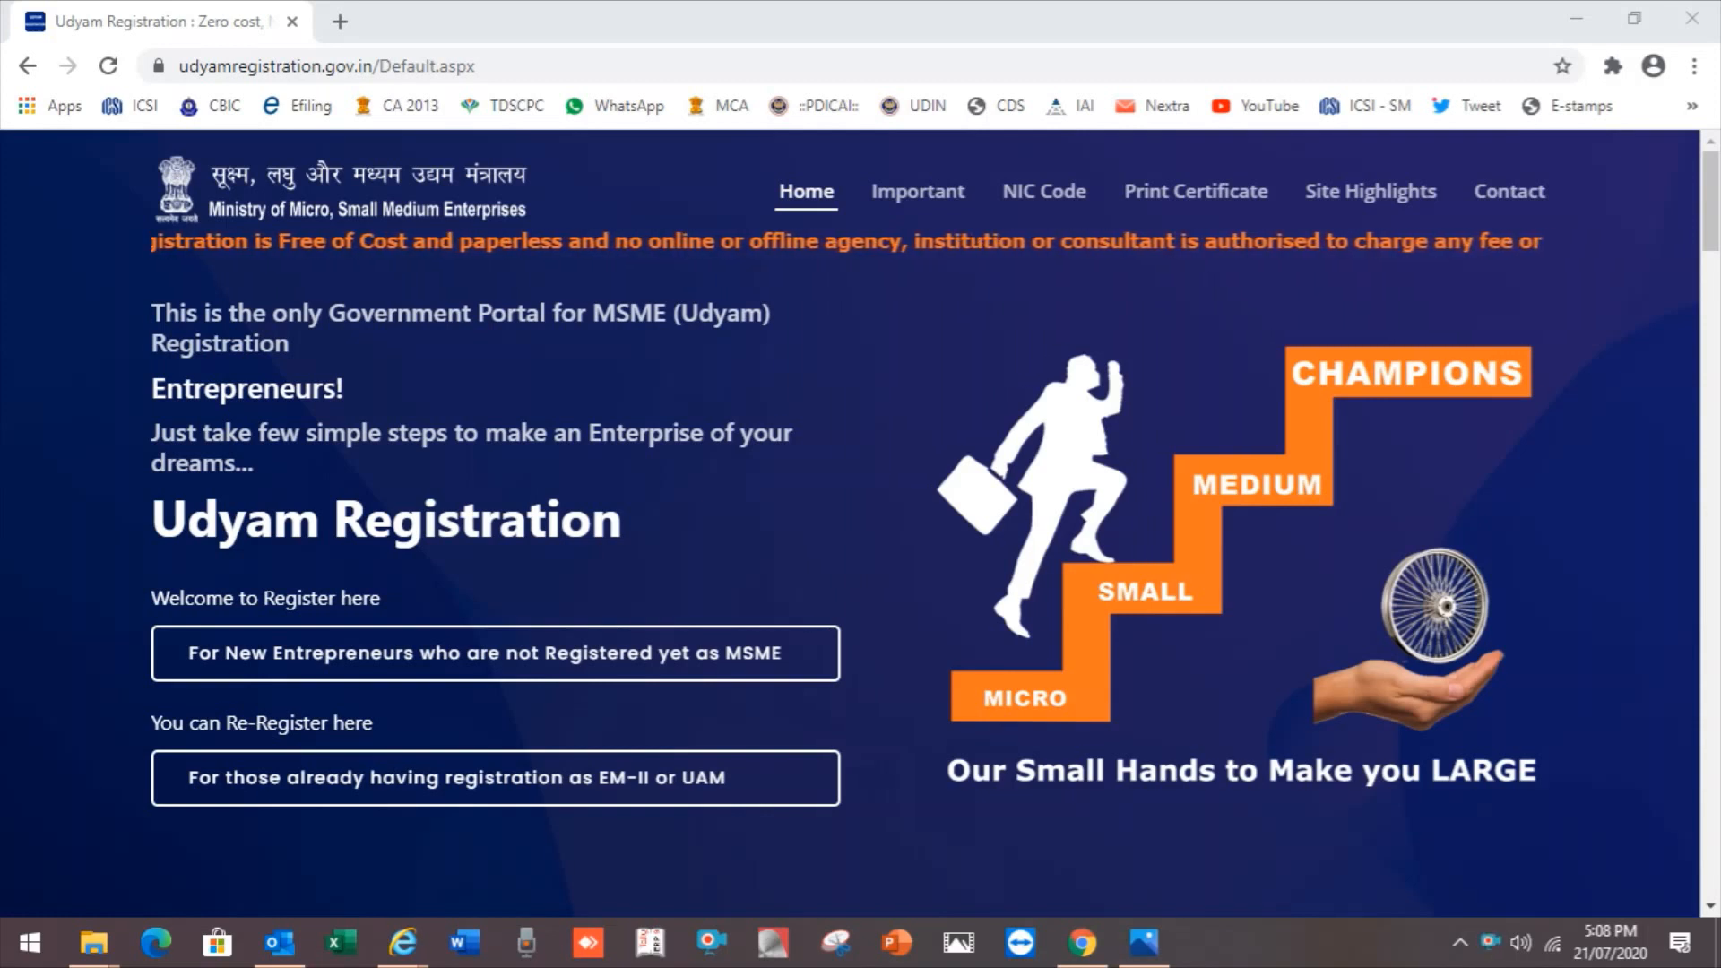
- Open the Udyam registration form for new entrepreneurs who are not registered yet as MSME
click(496, 777)
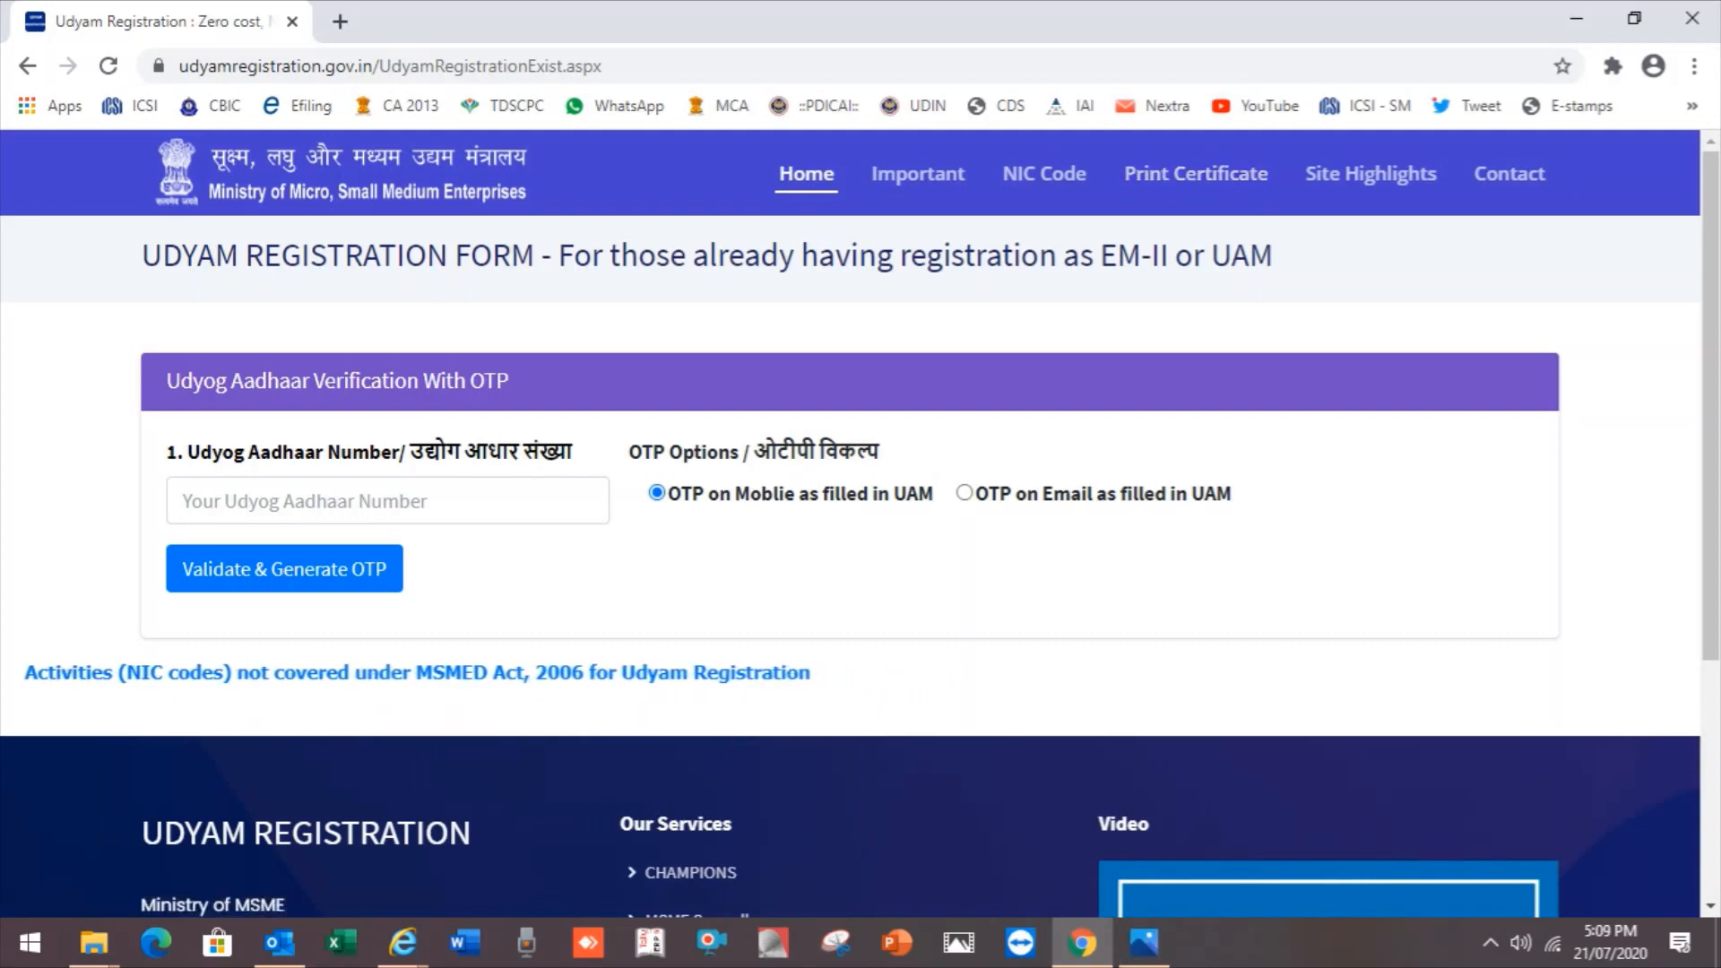
click(28, 66)
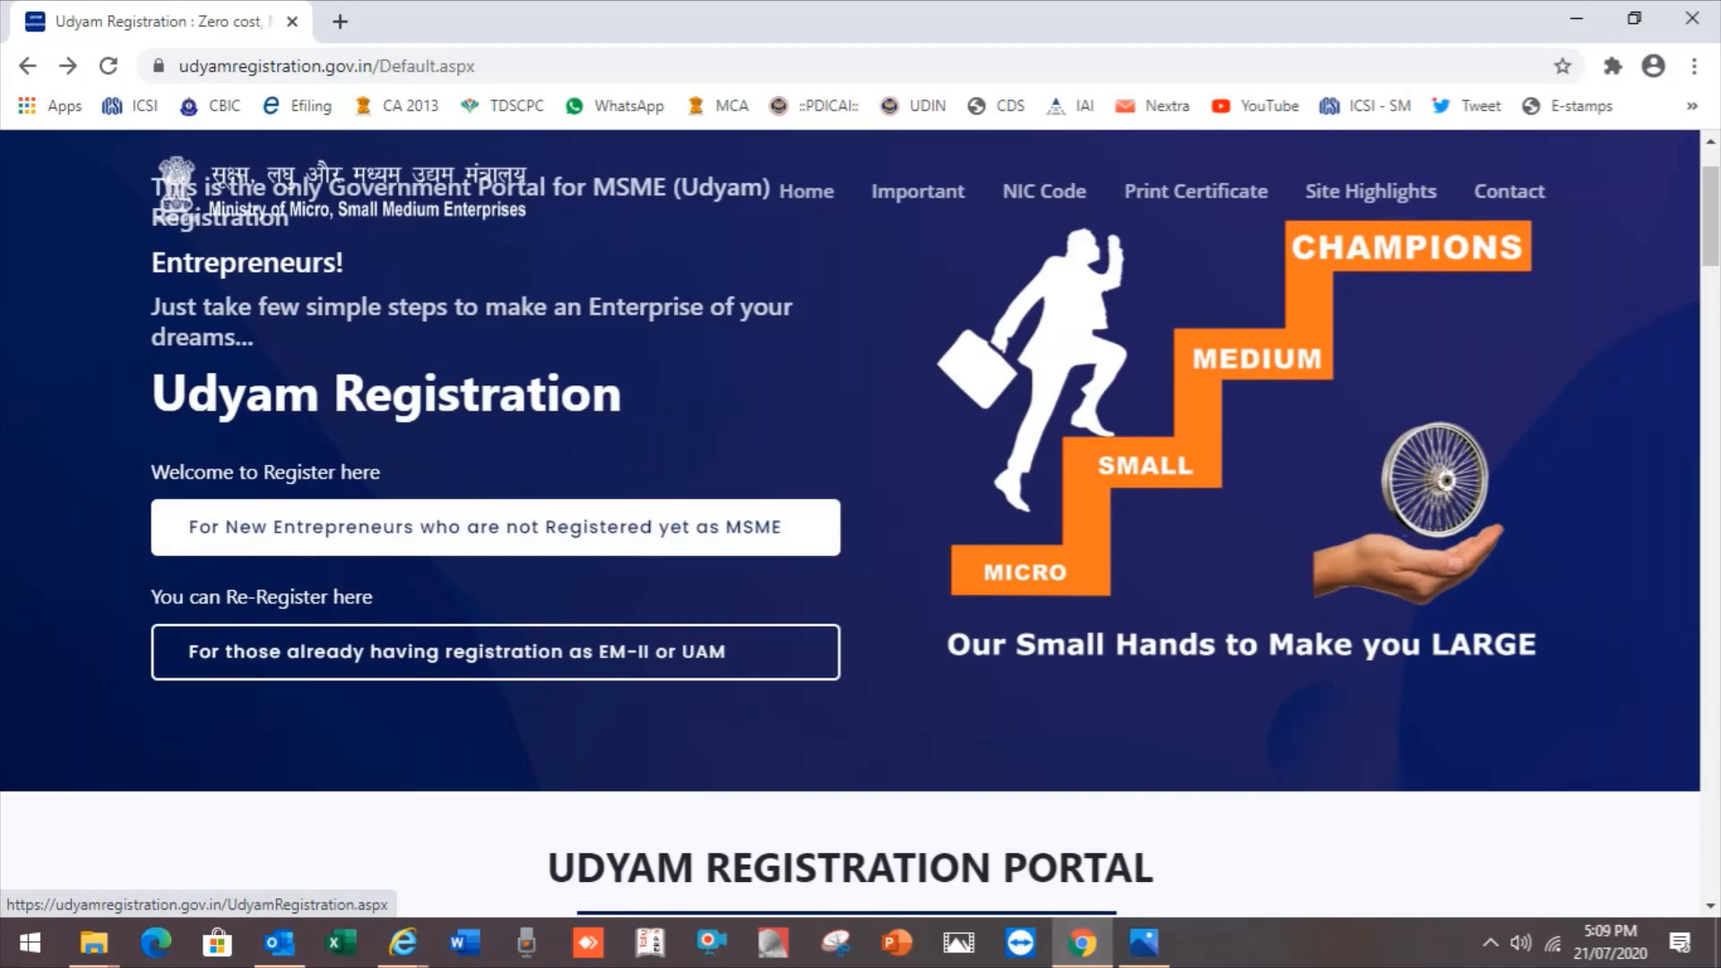
click(496, 528)
scroll(850, 524, down, 1)
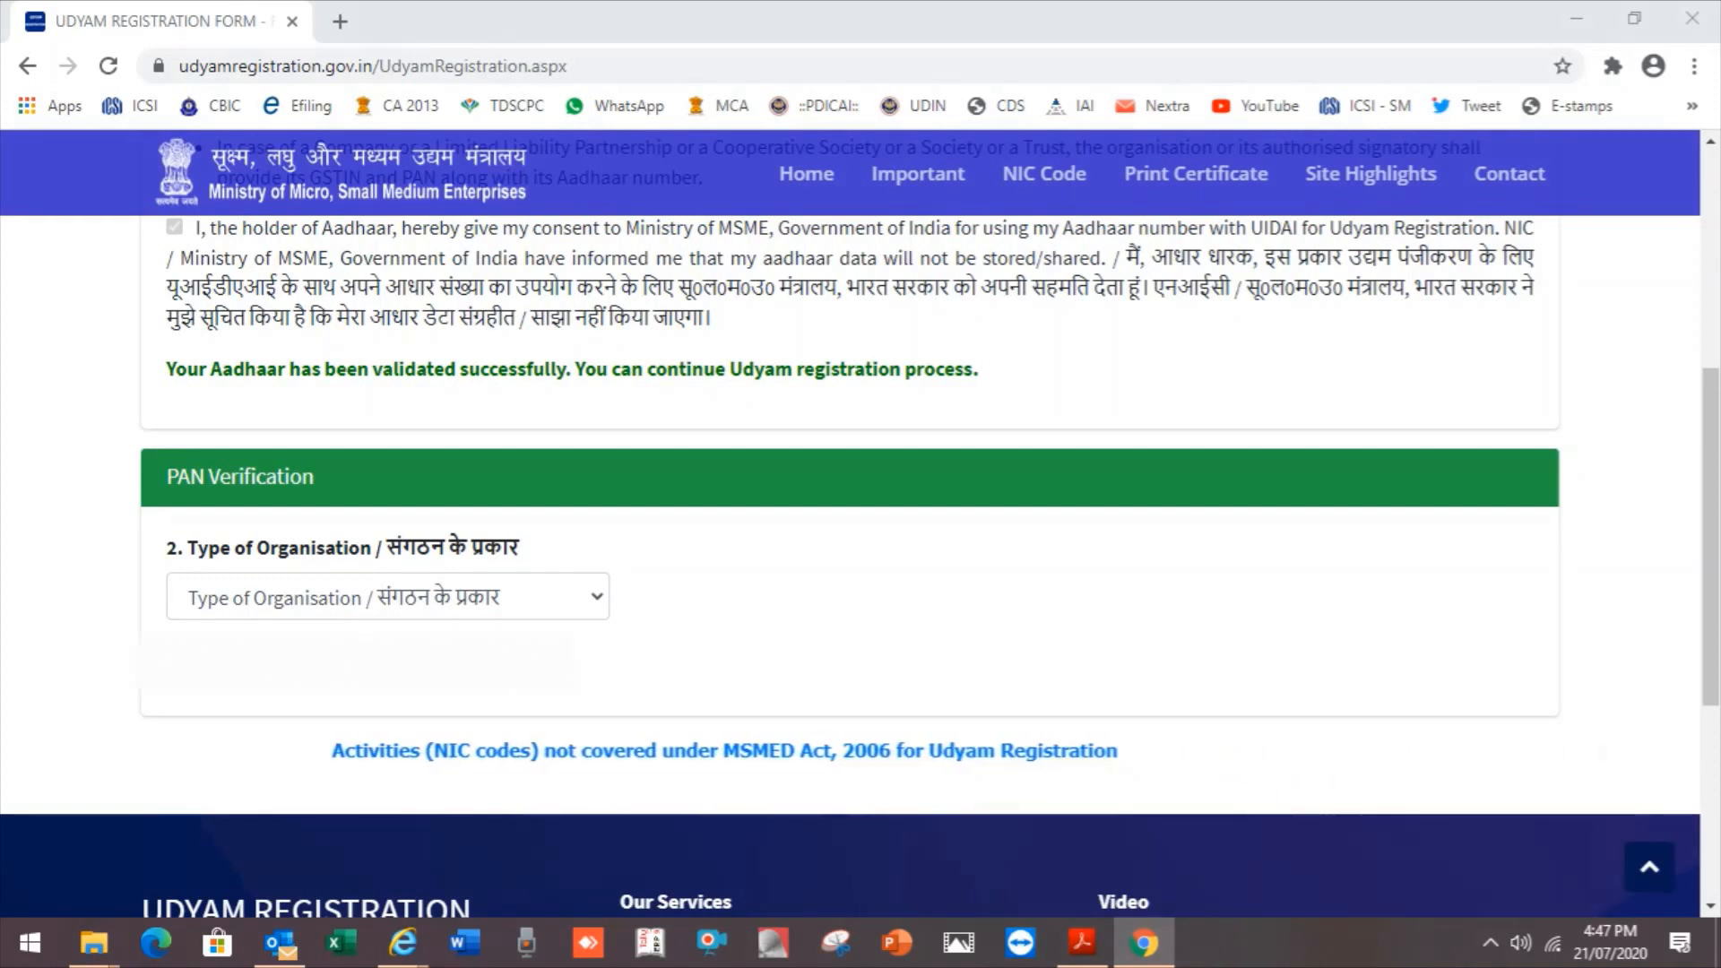
- Set the type of organisation to Partnership, enter the firm's PAN number and validate it
click(387, 596)
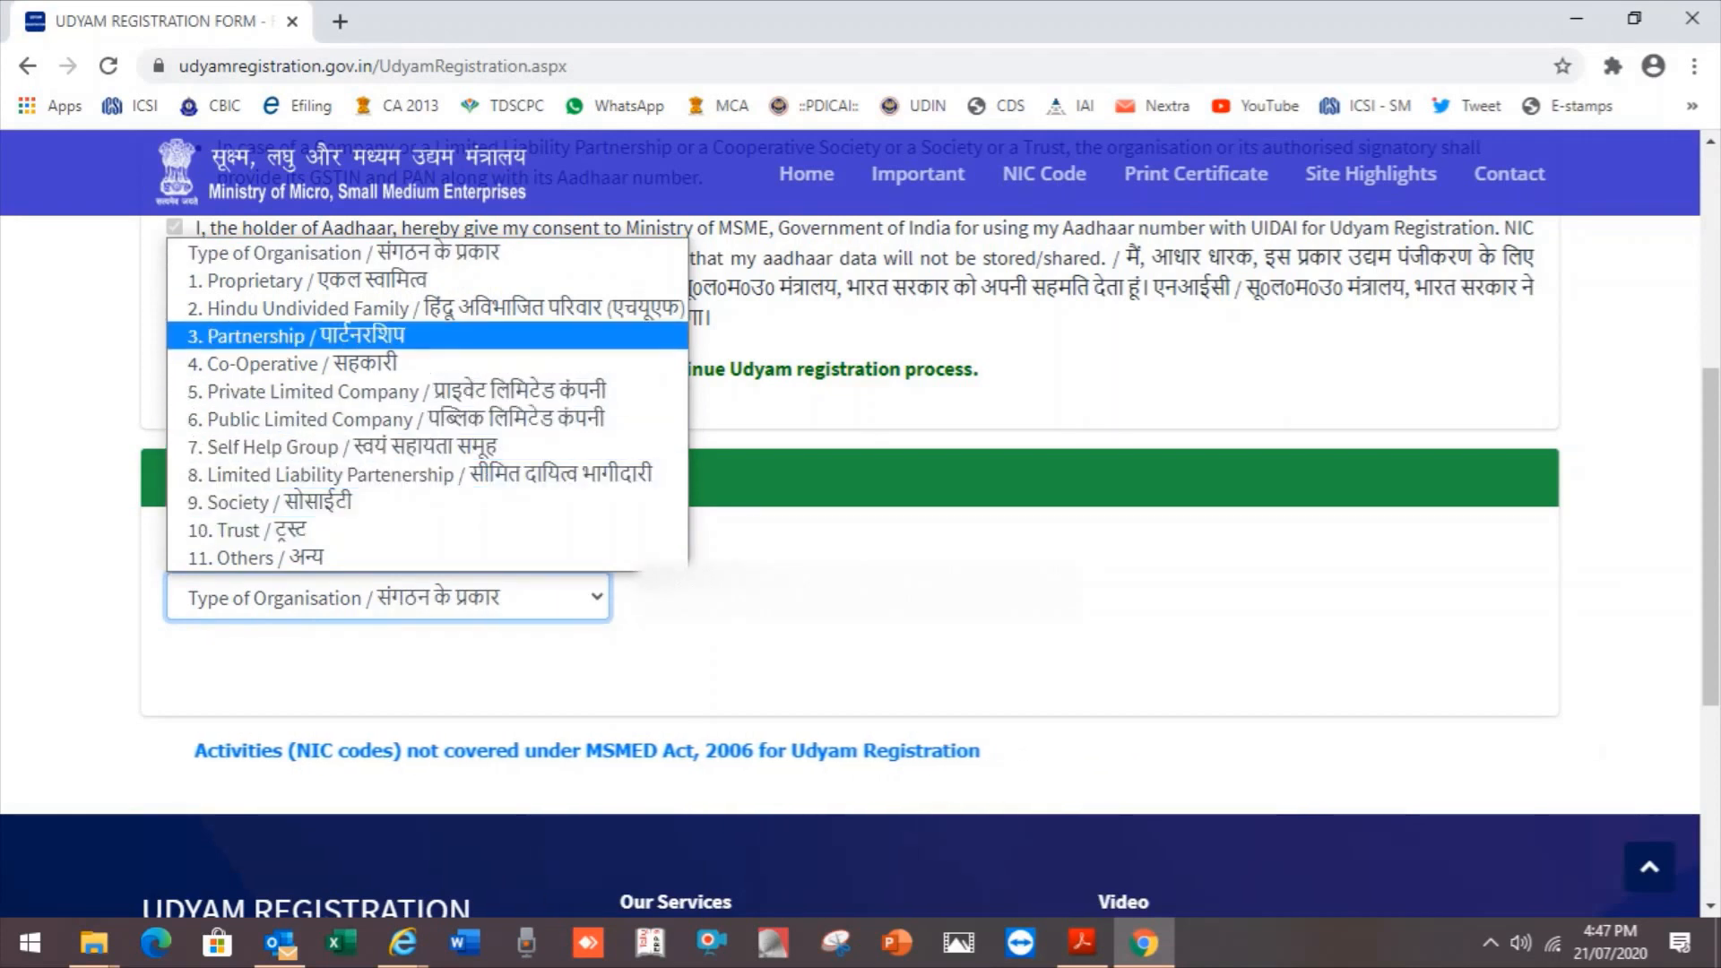
click(296, 335)
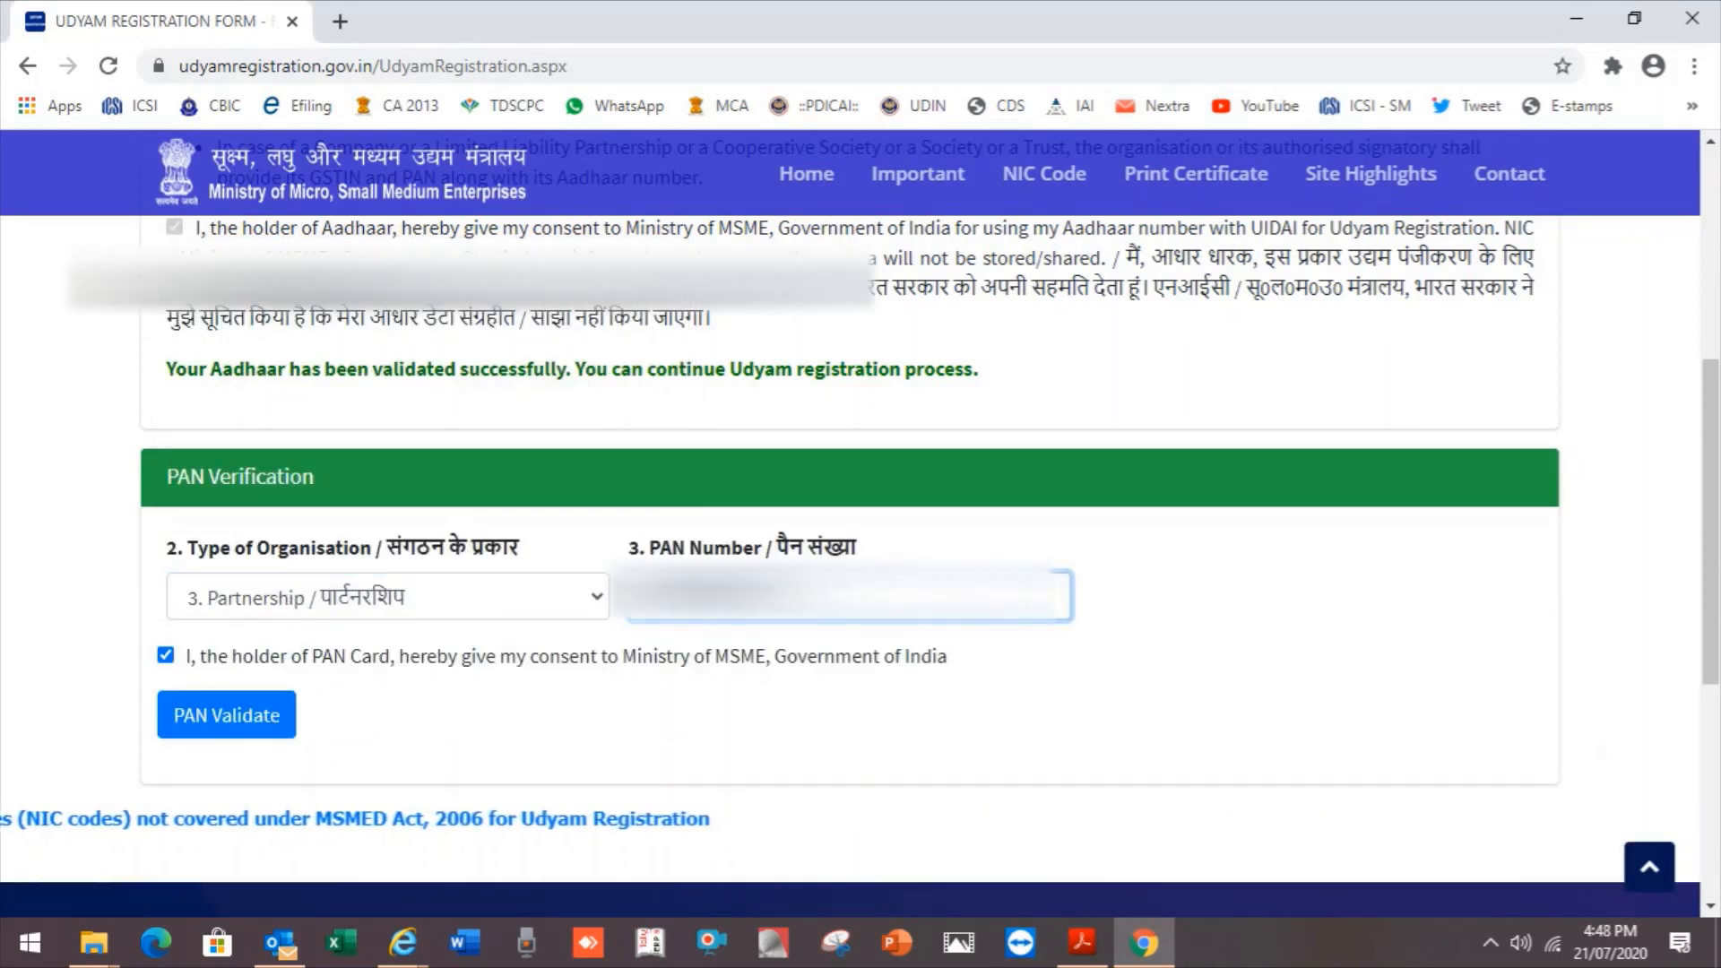
key(Return)
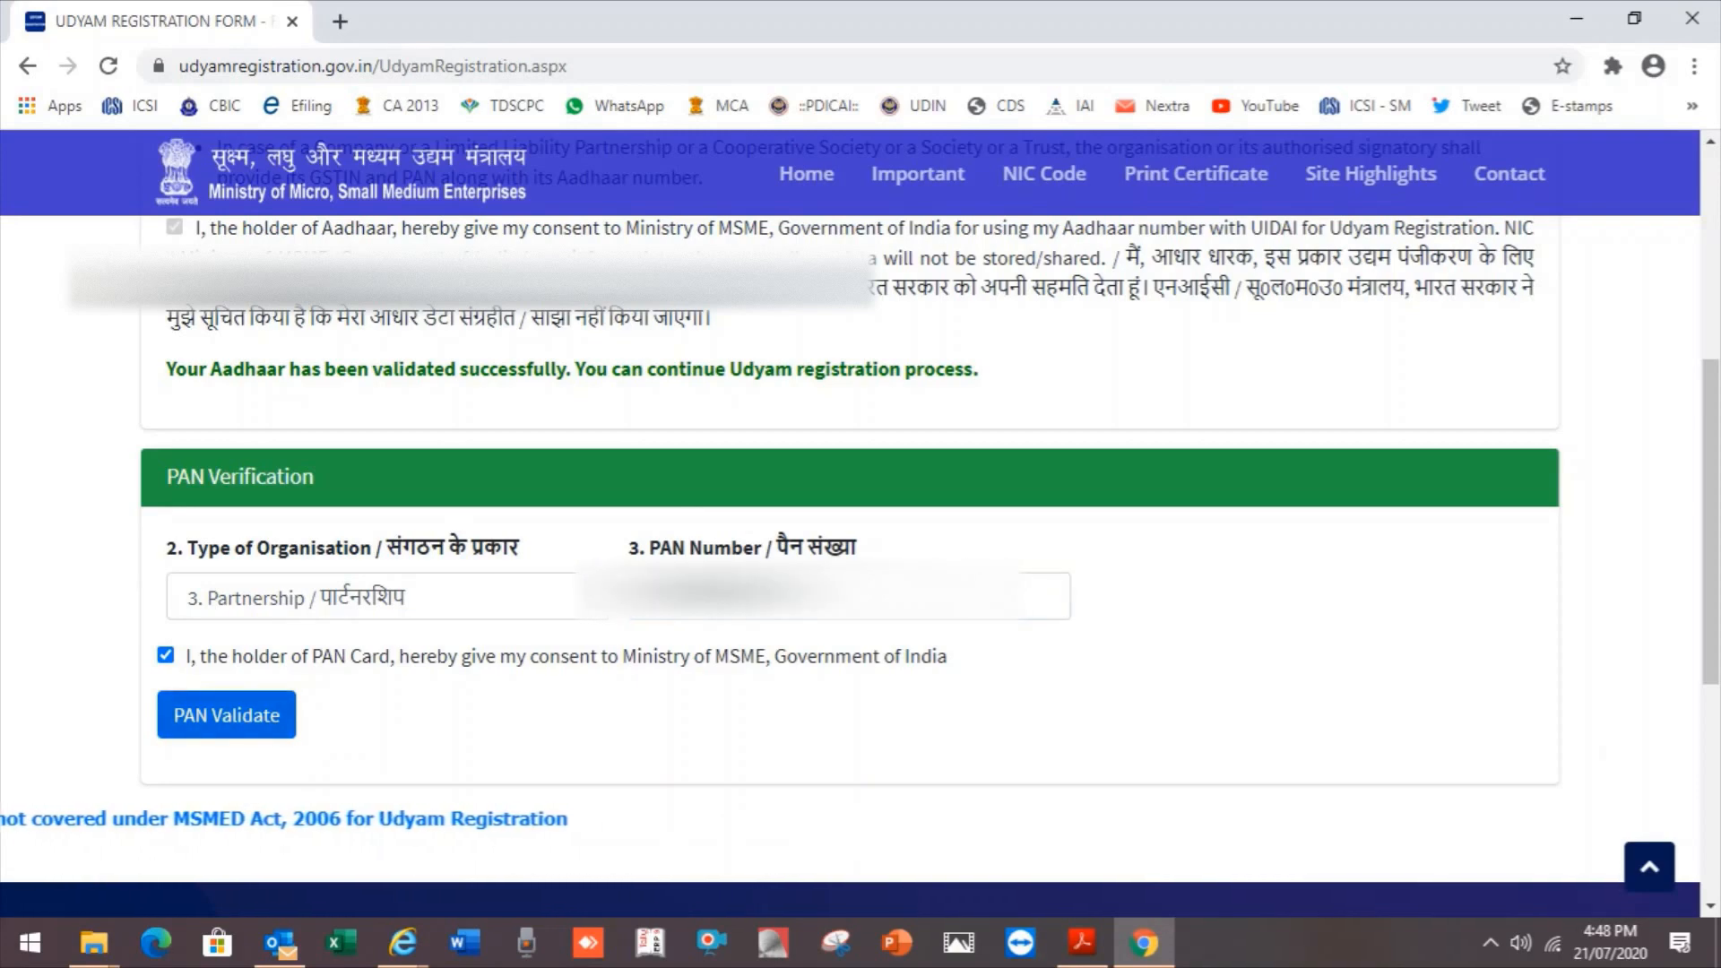
- Review the registration form's fields, from the ITR and GSTIN questions down to the District Industry Centre selection
scroll(850, 520, down, 4)
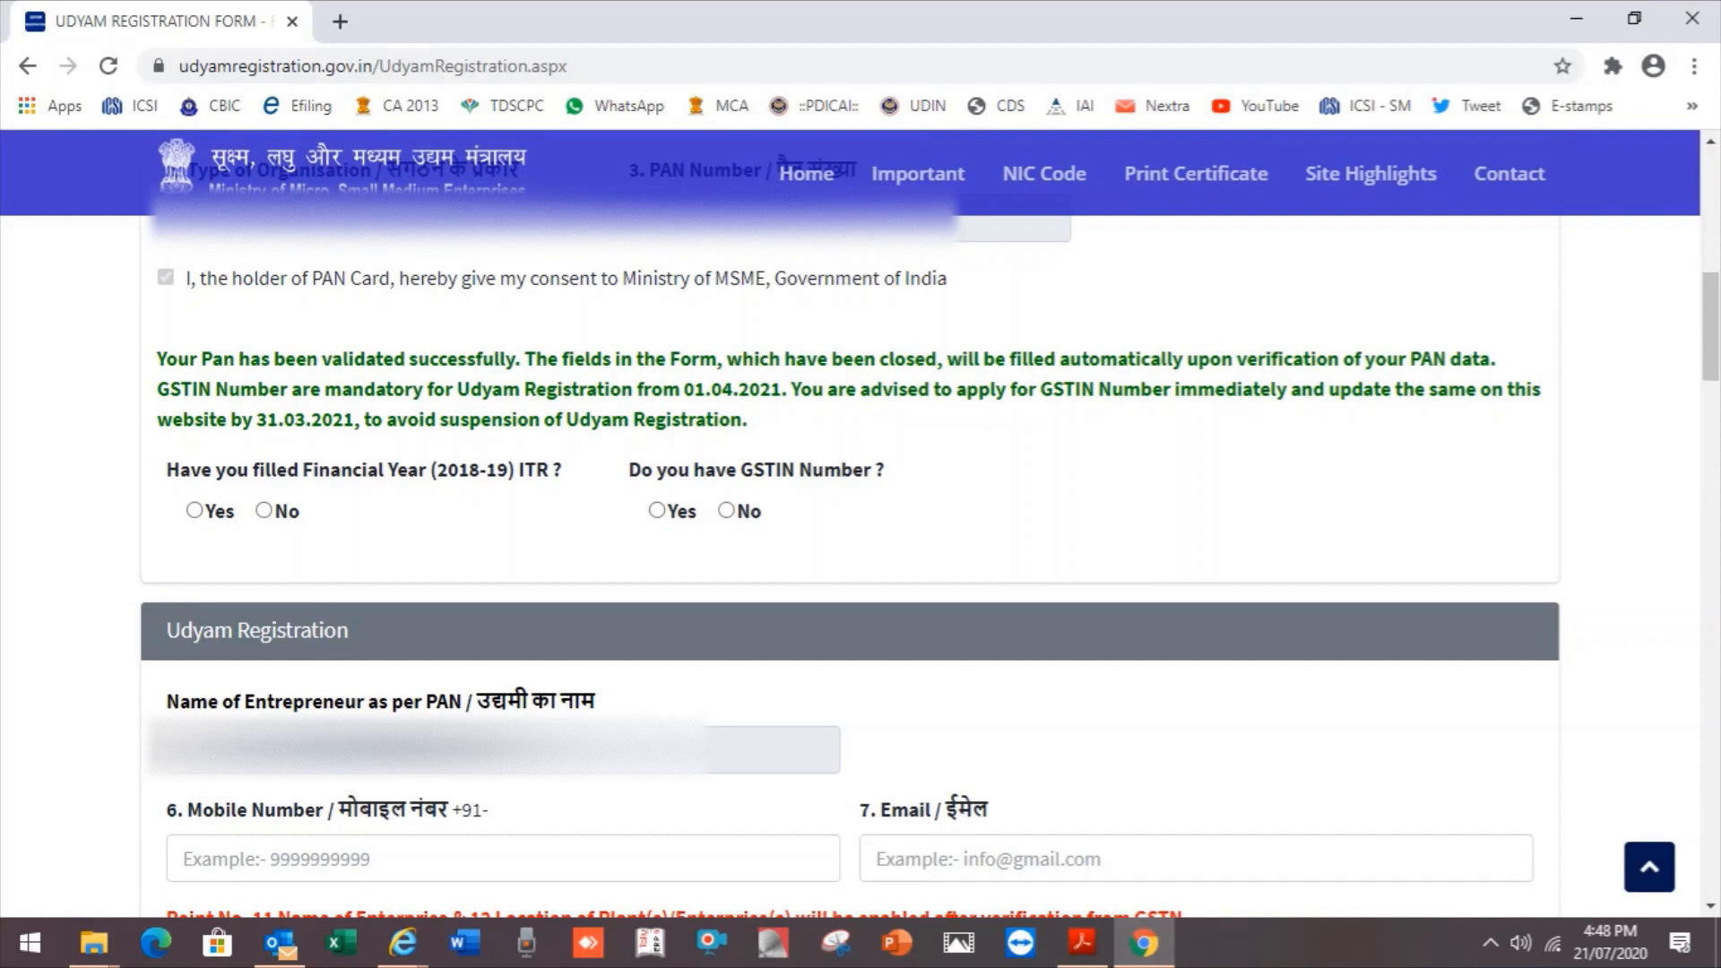
scroll(850, 520, down, 12)
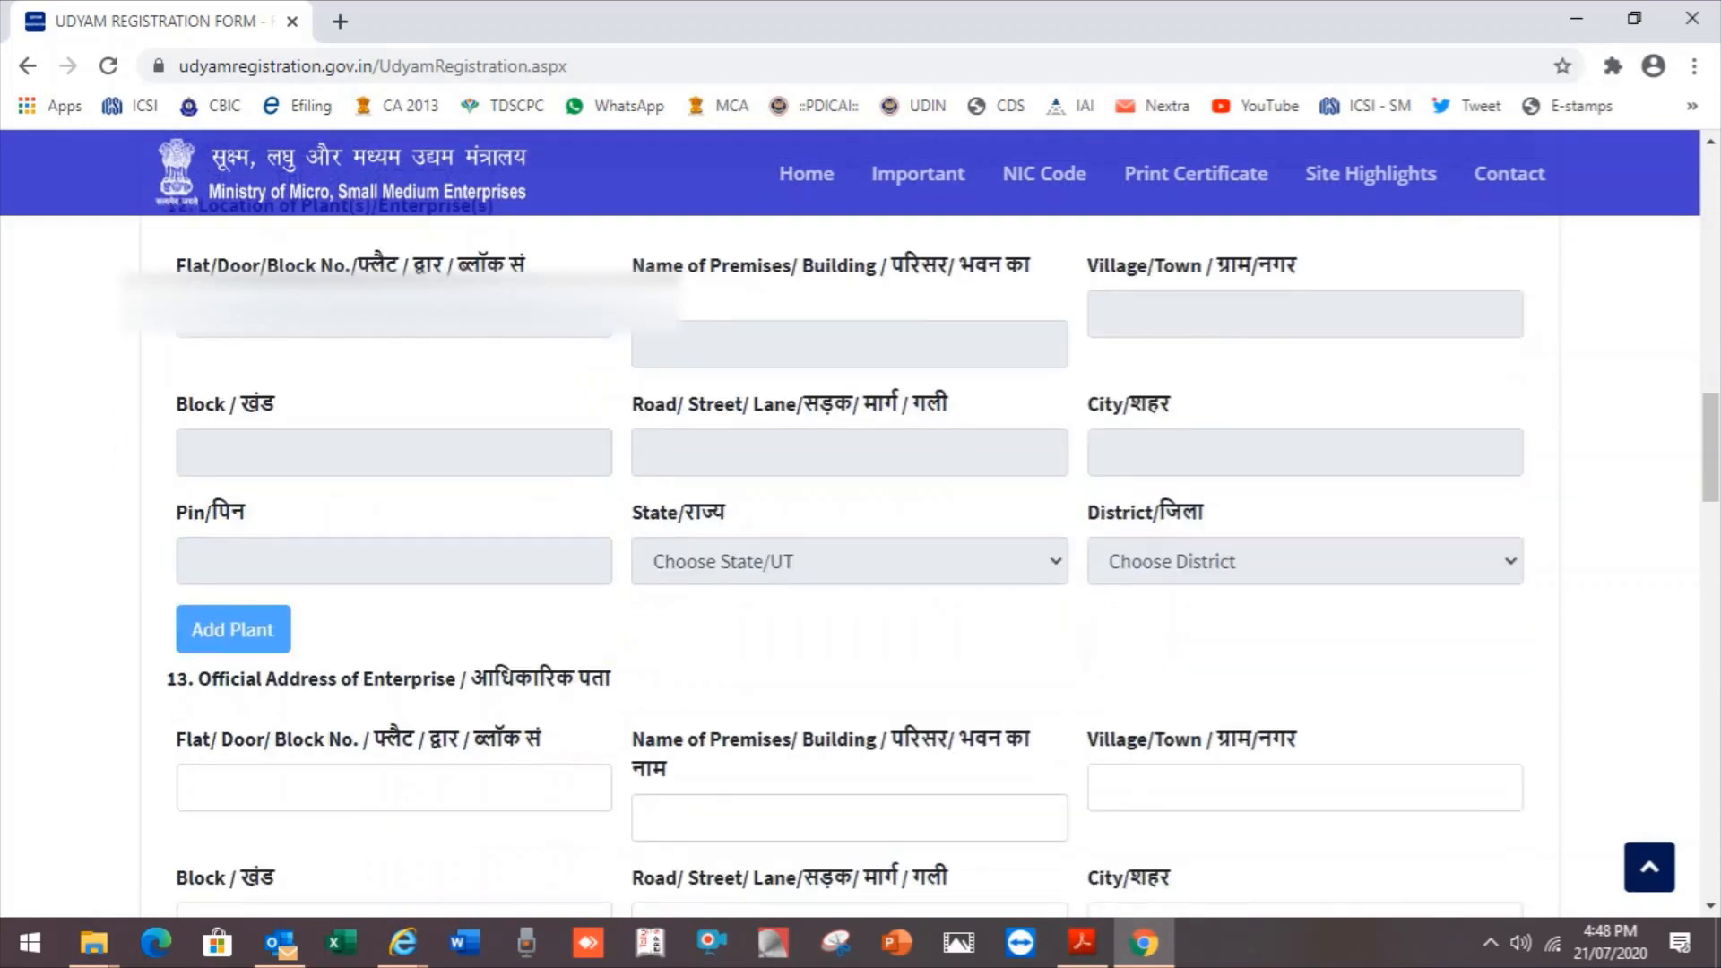
scroll(850, 520, down, 5)
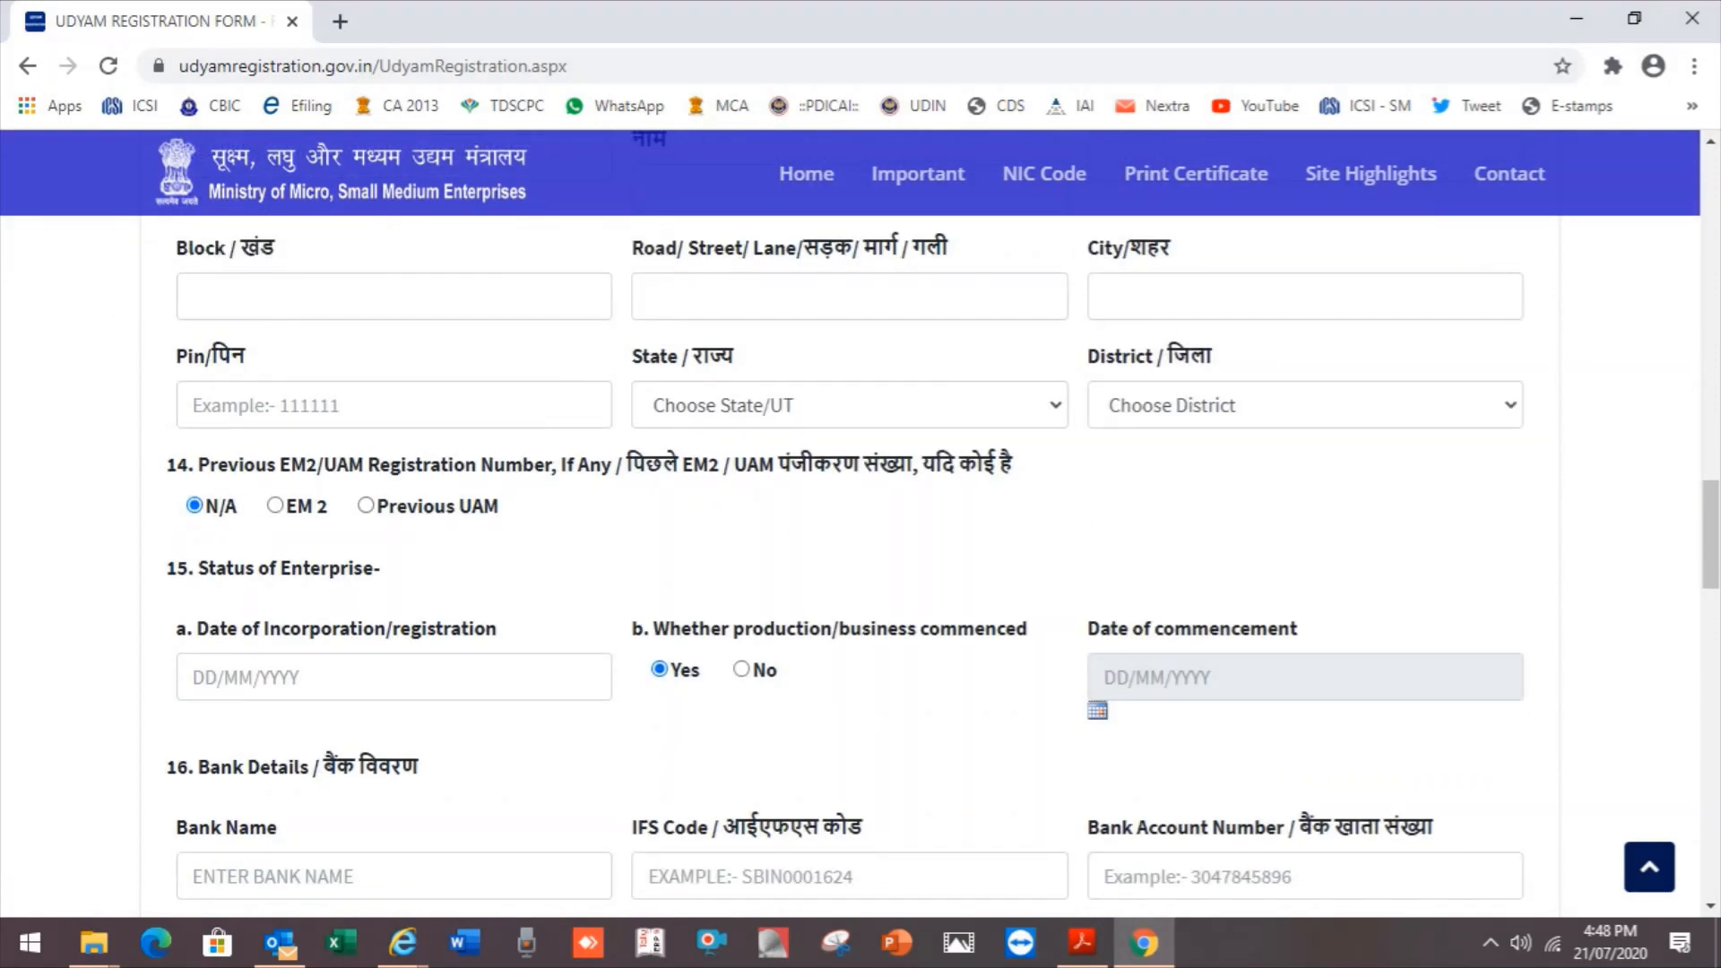
scroll(850, 520, down, 1)
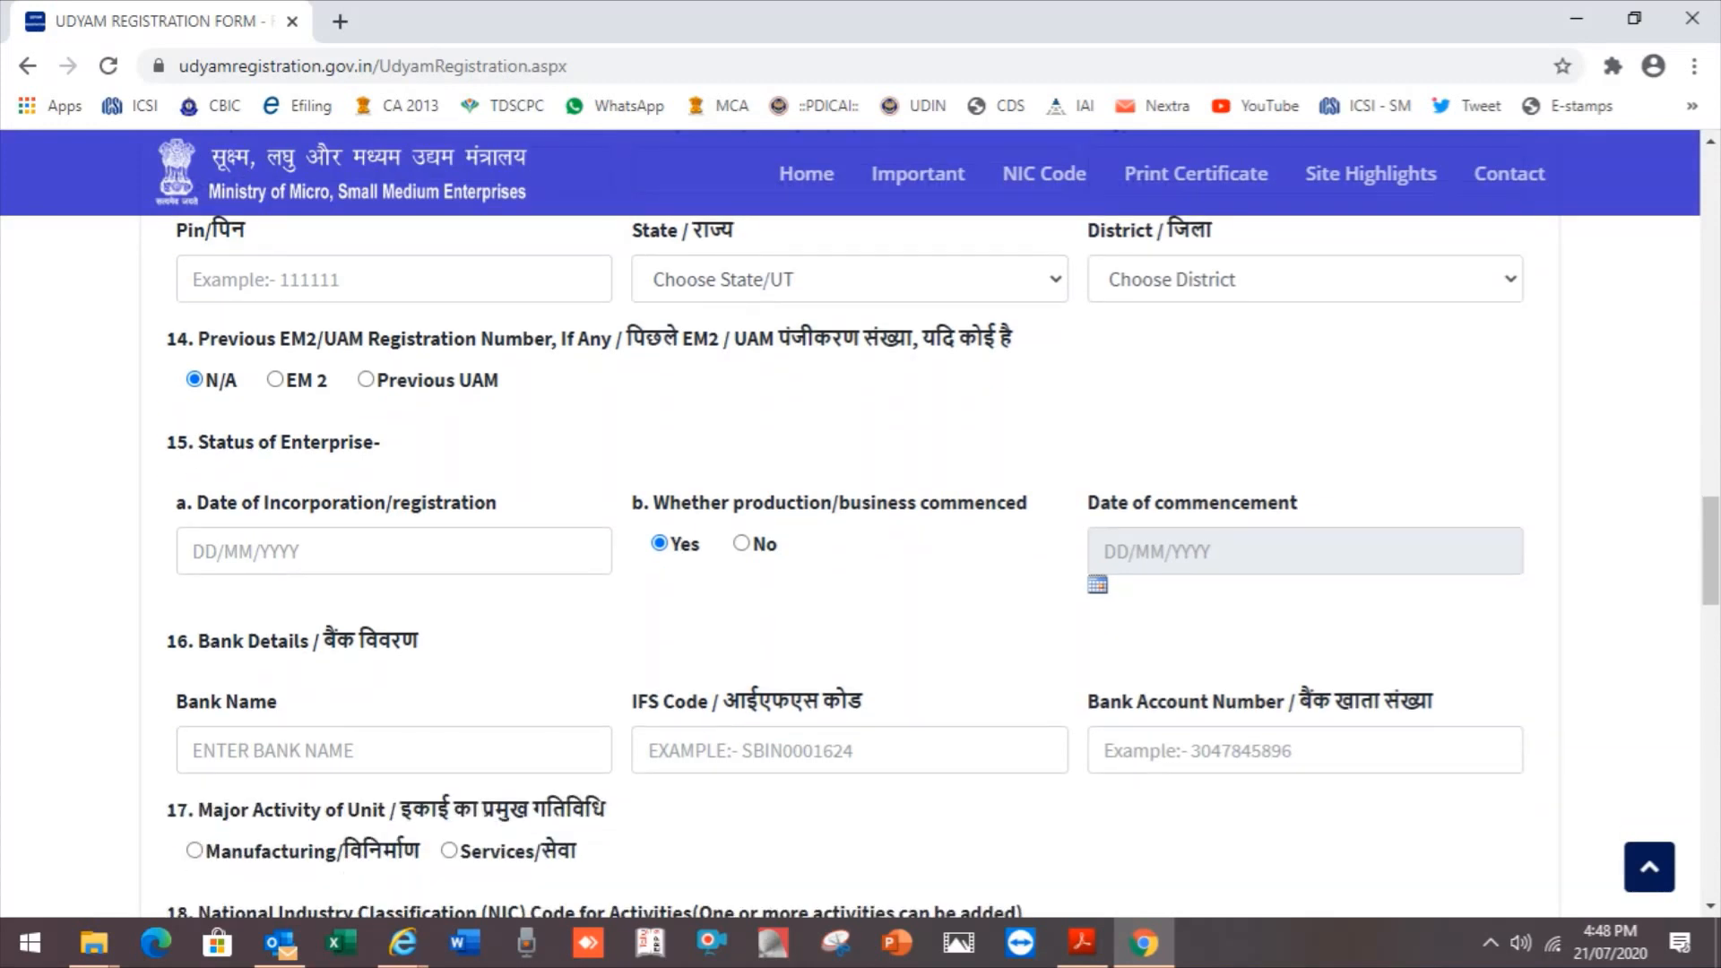
scroll(850, 520, down, 4)
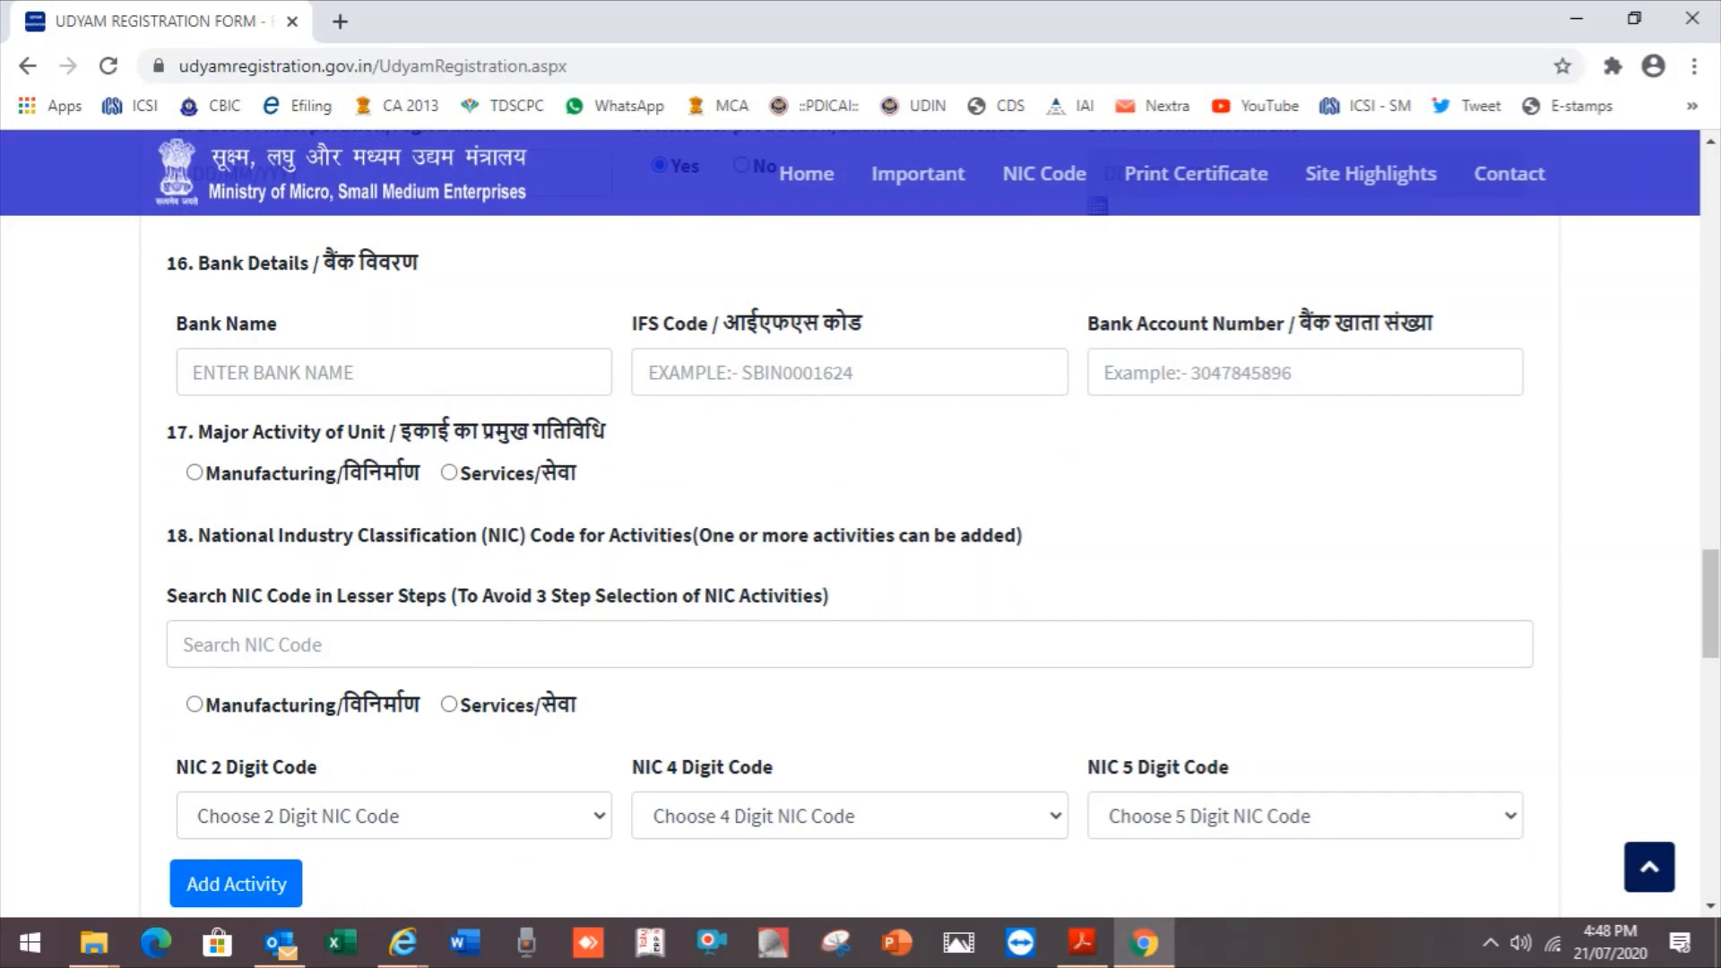
scroll(850, 520, down, 1)
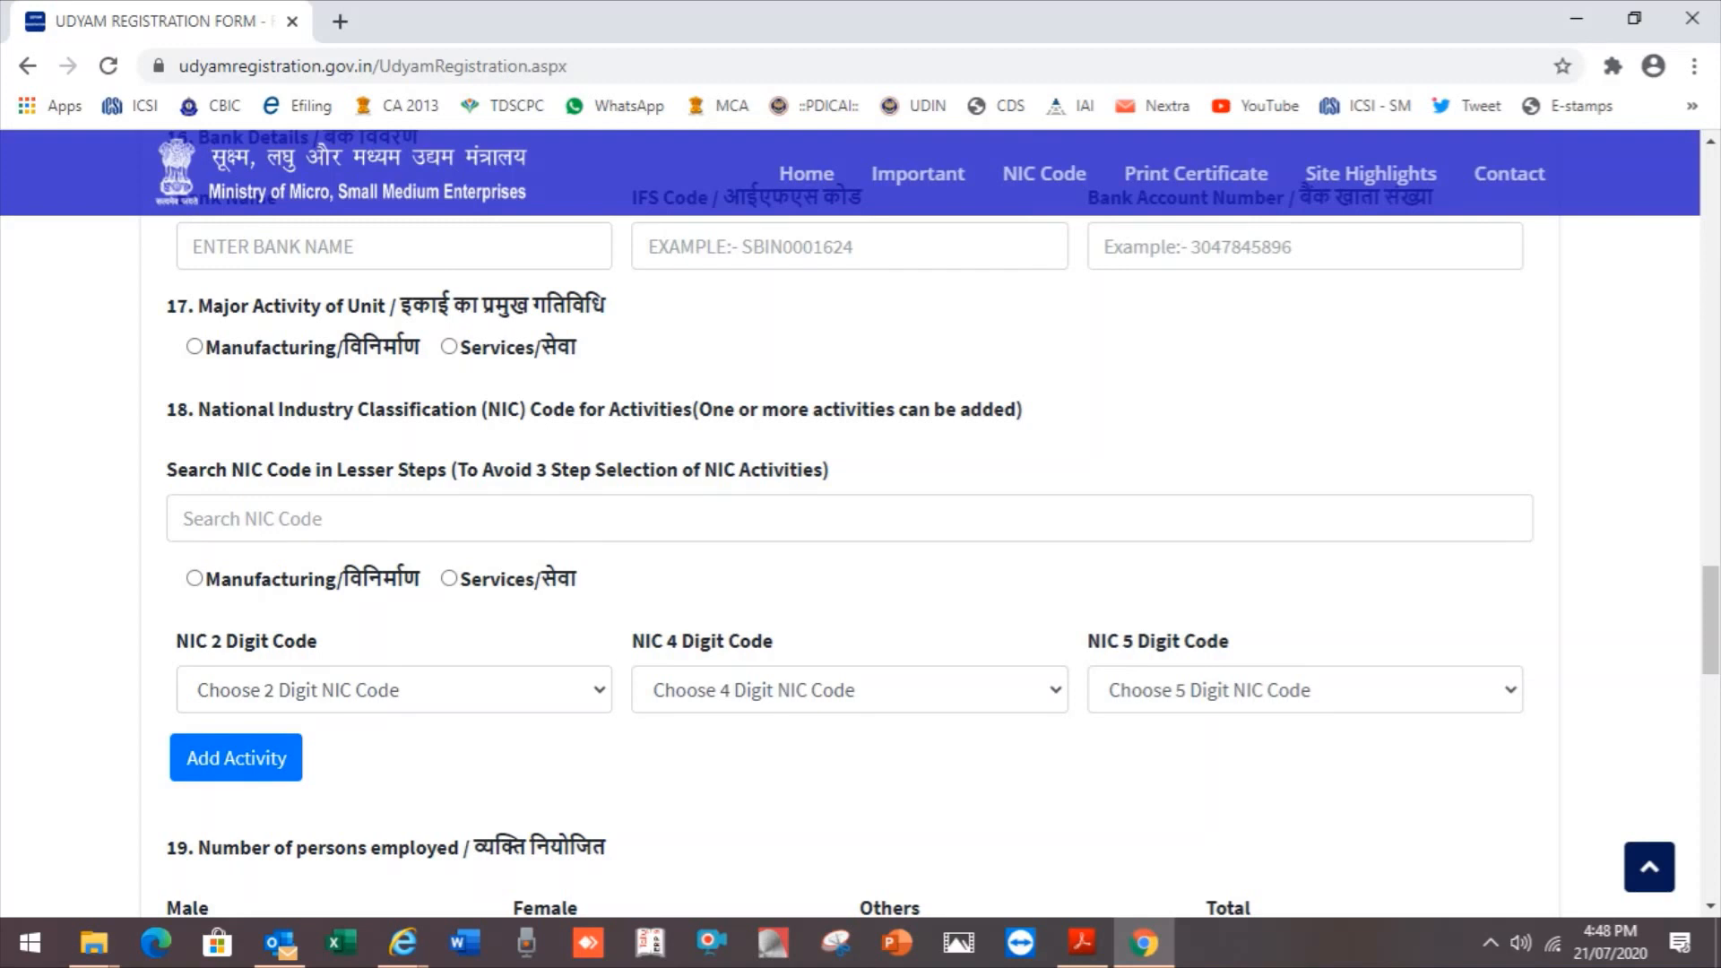
scroll(850, 520, down, 1)
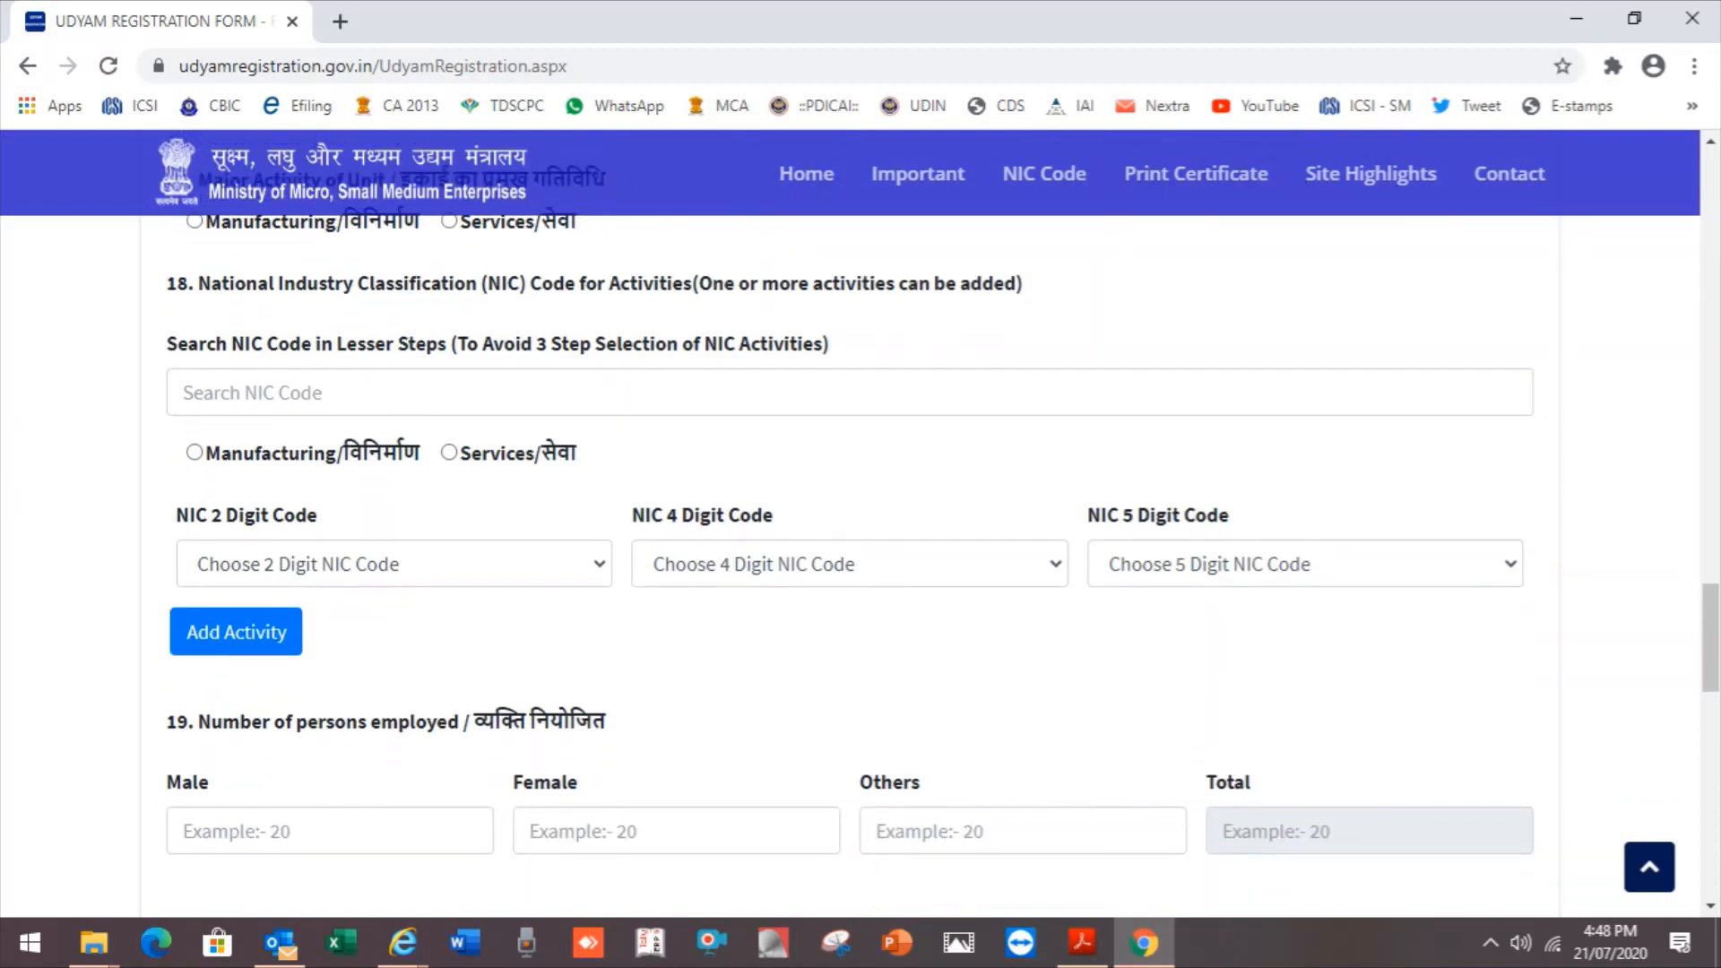
scroll(850, 520, down, 3)
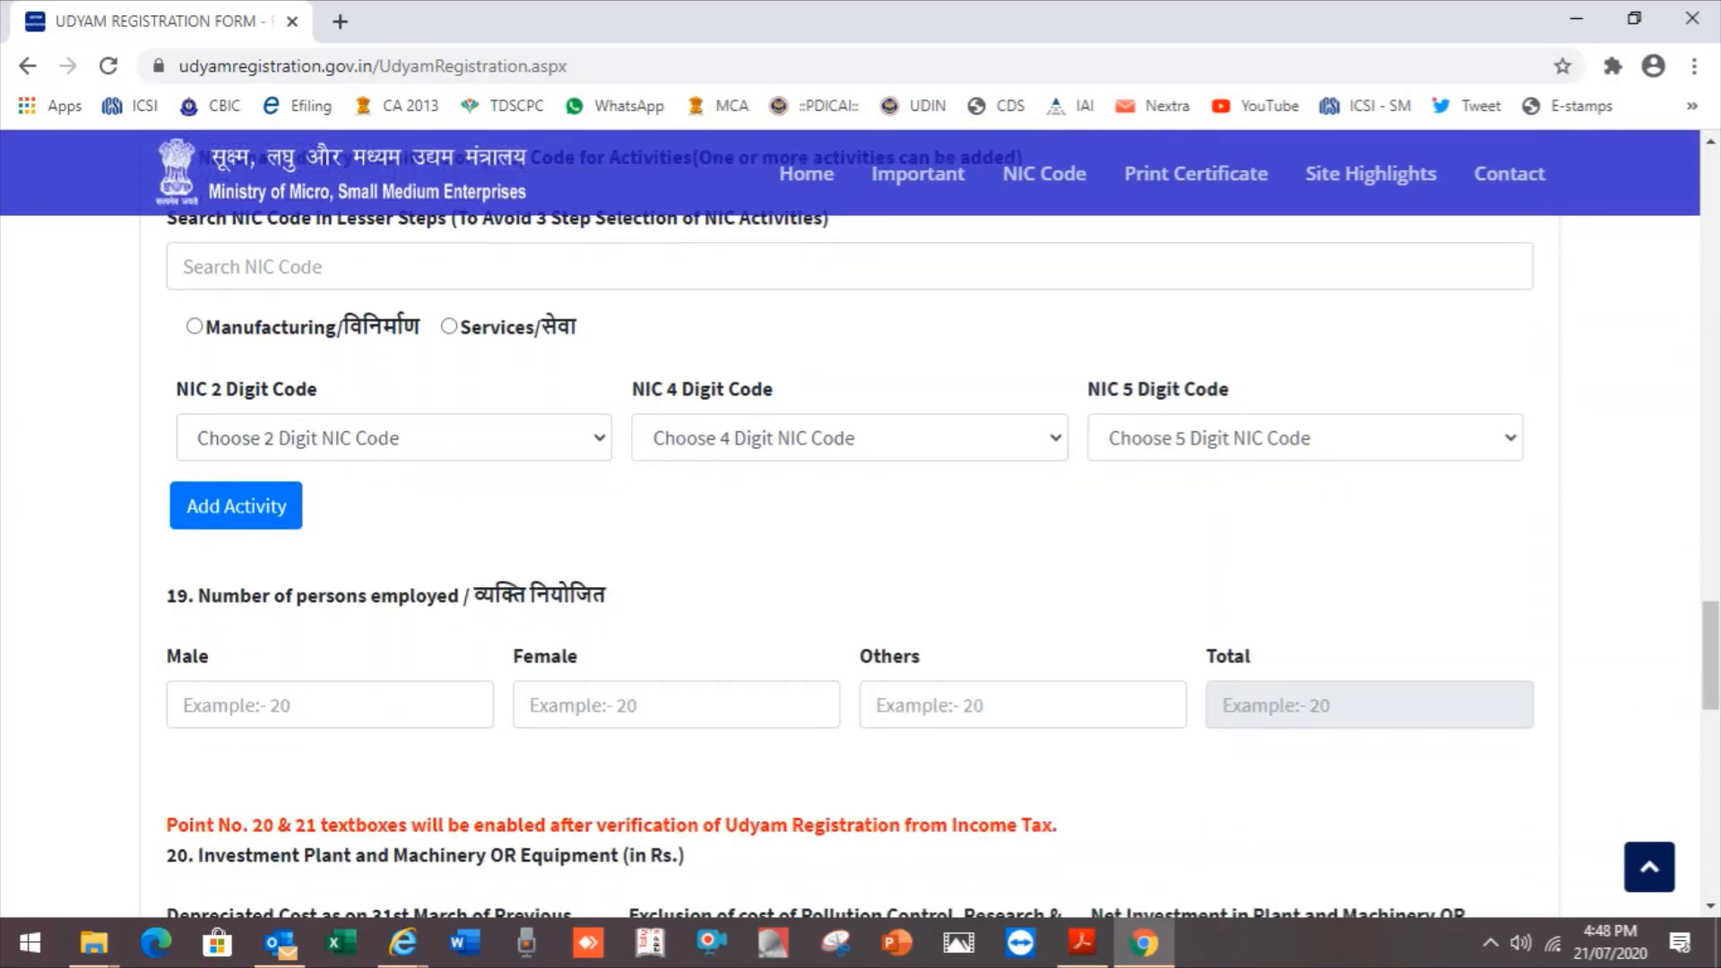
scroll(850, 520, down, 2)
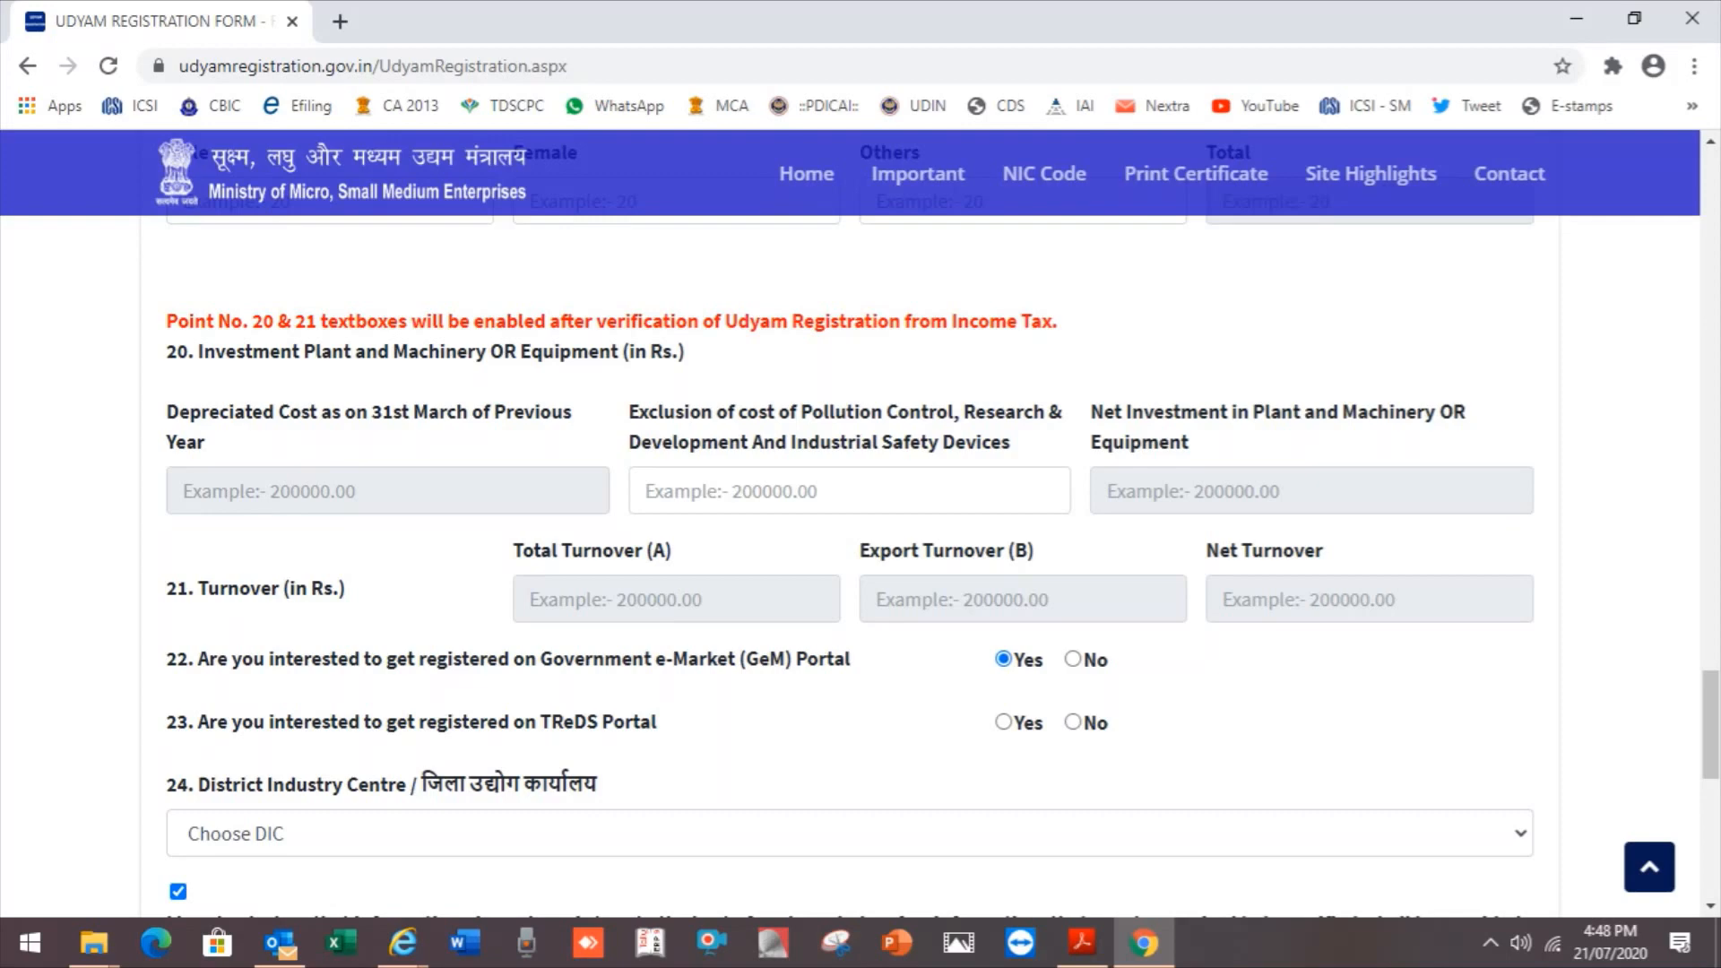
scroll(1697, 904, down, 3)
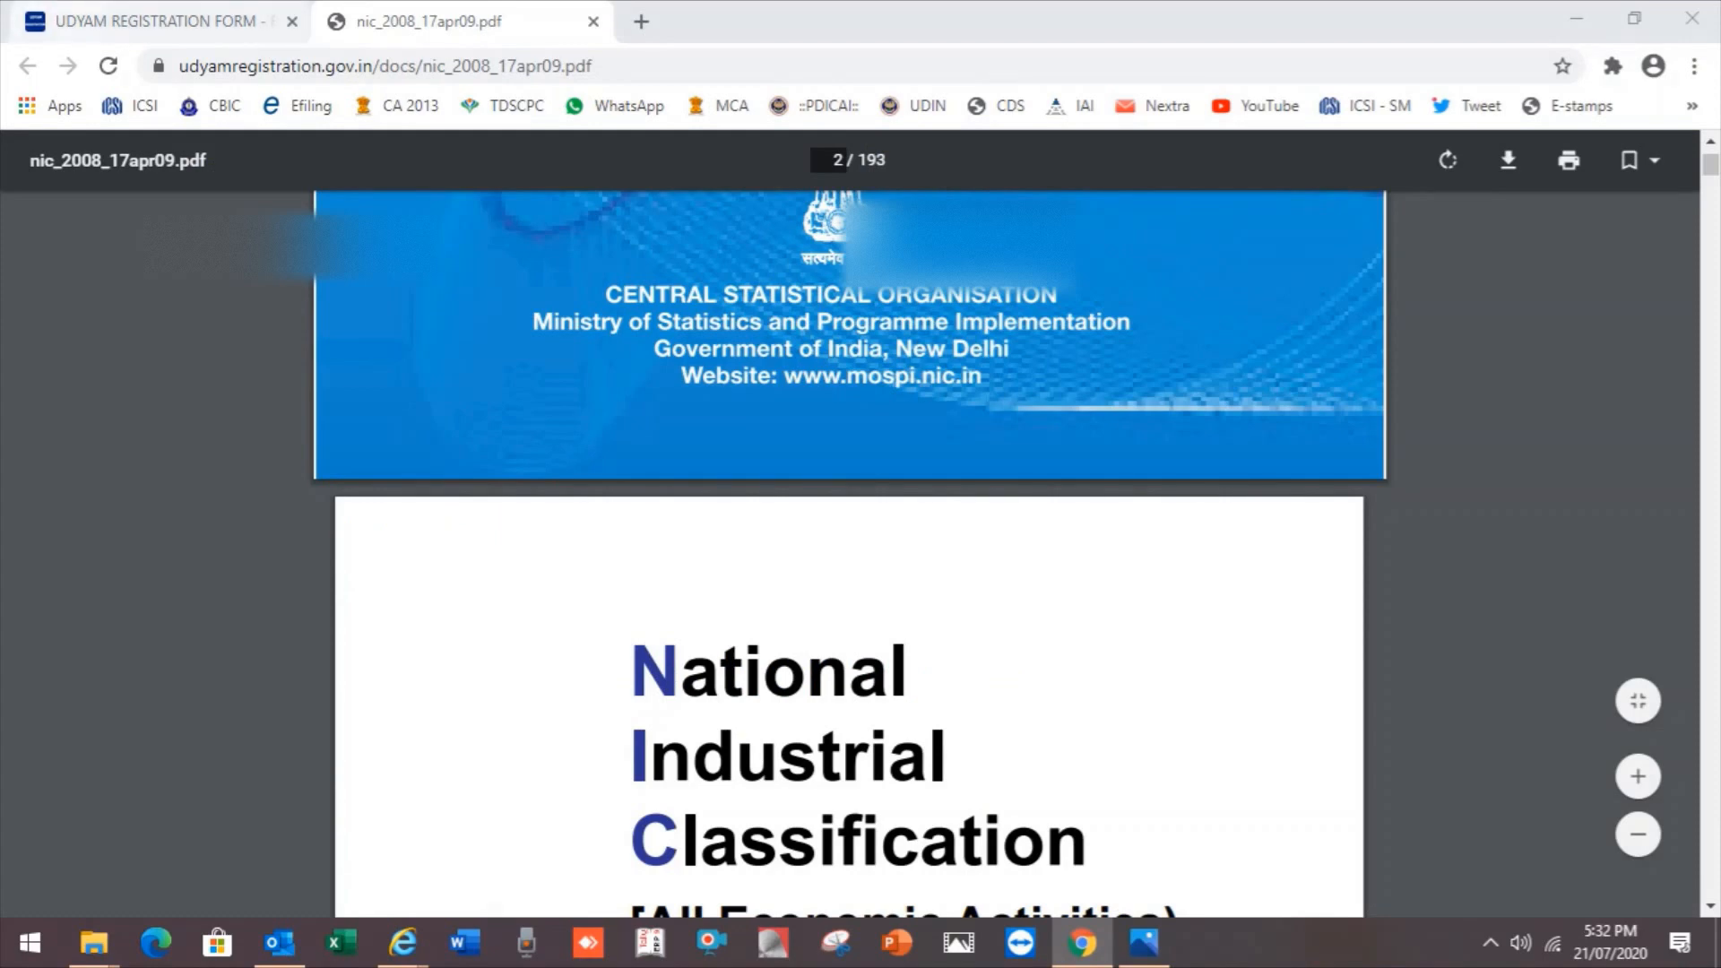
- Return to the registration form page and open the portal's NIC Code document
key(ctrl+shift+Tab)
scroll(850, 538, up, 3)
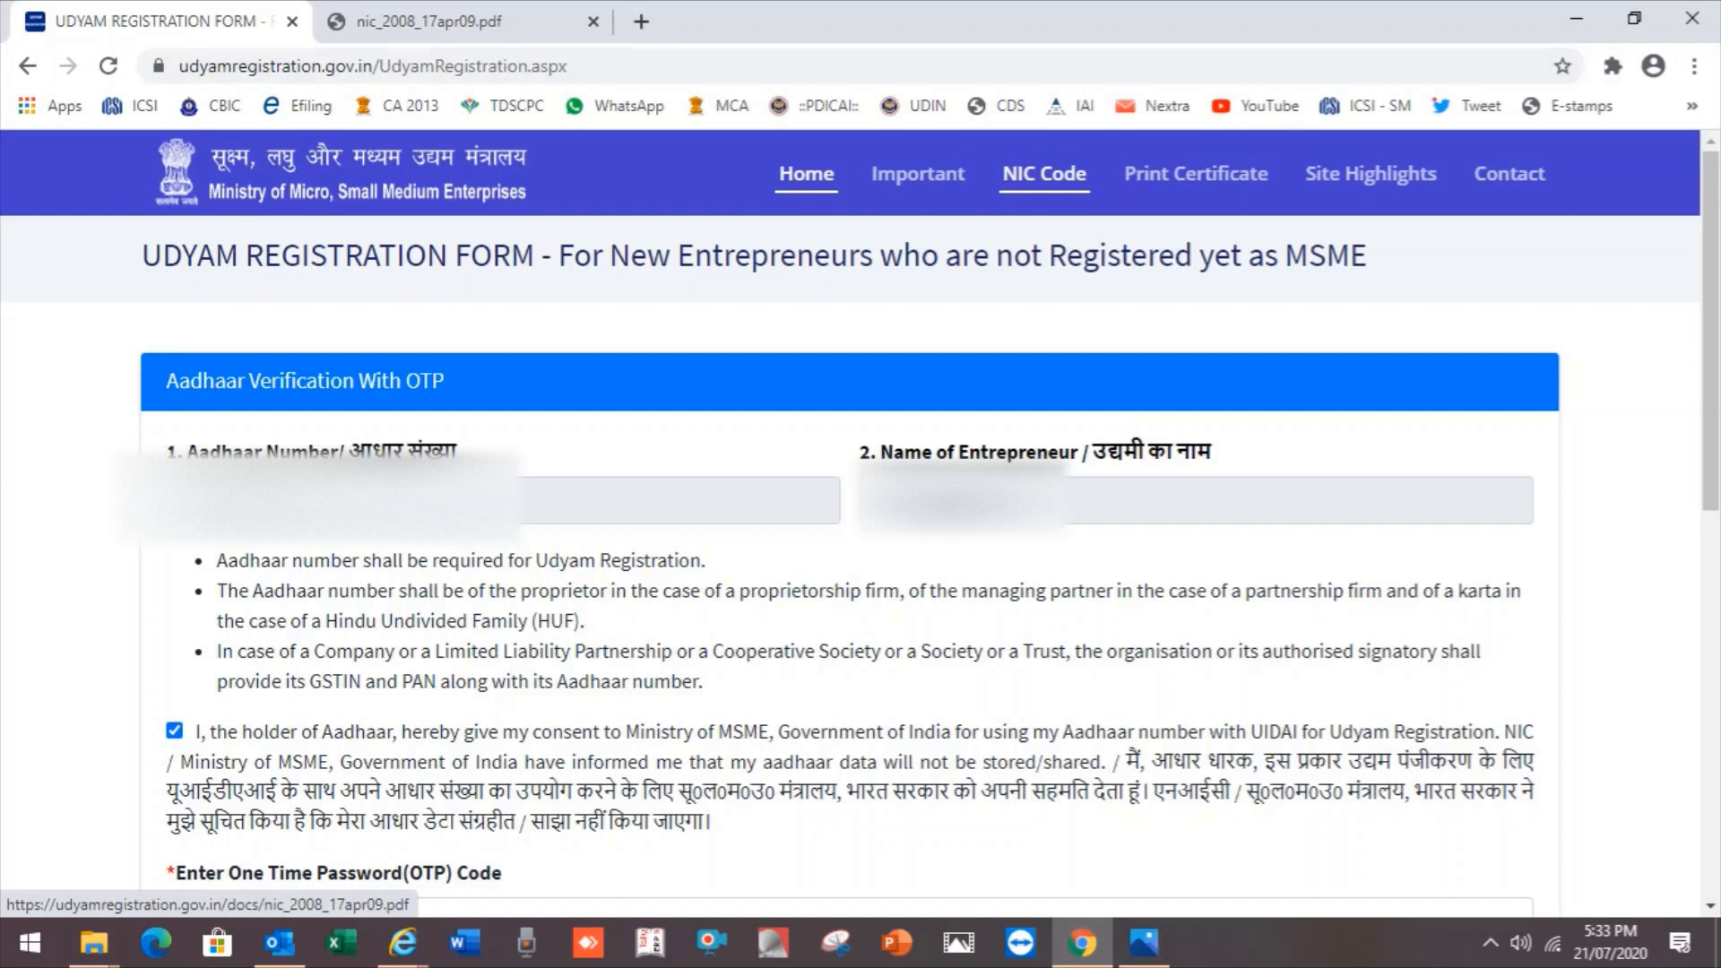
click(1044, 174)
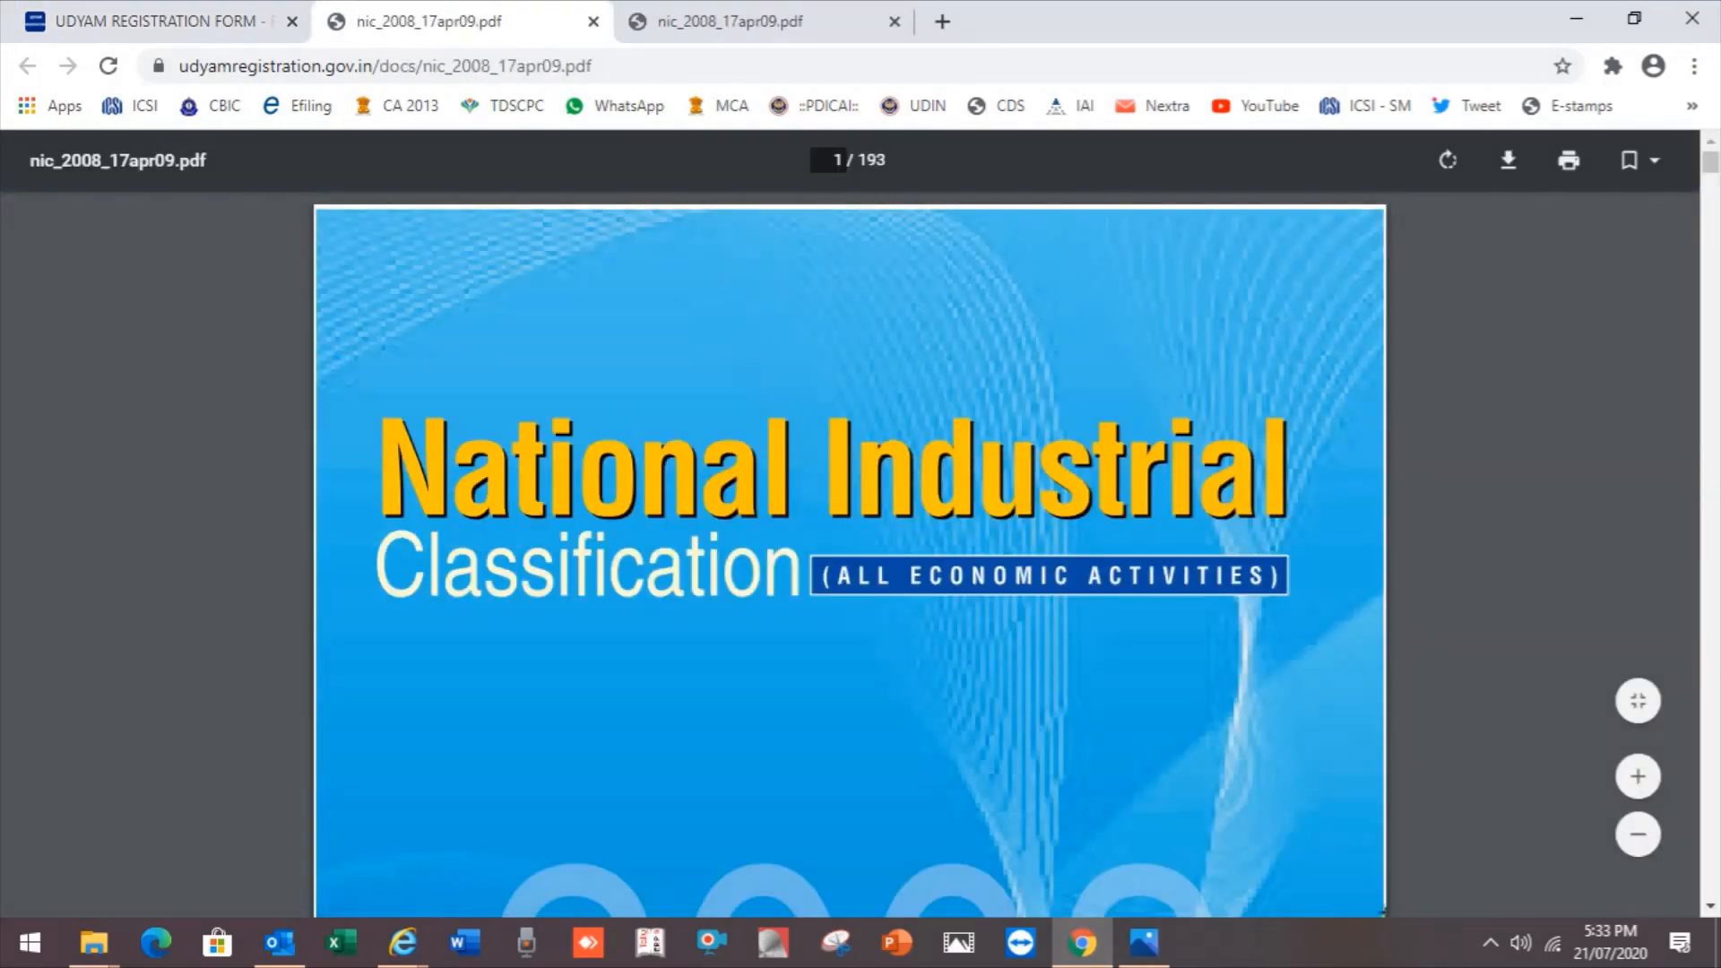
- Look through the National Industrial Classification document, examining the divisions and groups in its Broad Structure section
scroll(850, 556, down, 20)
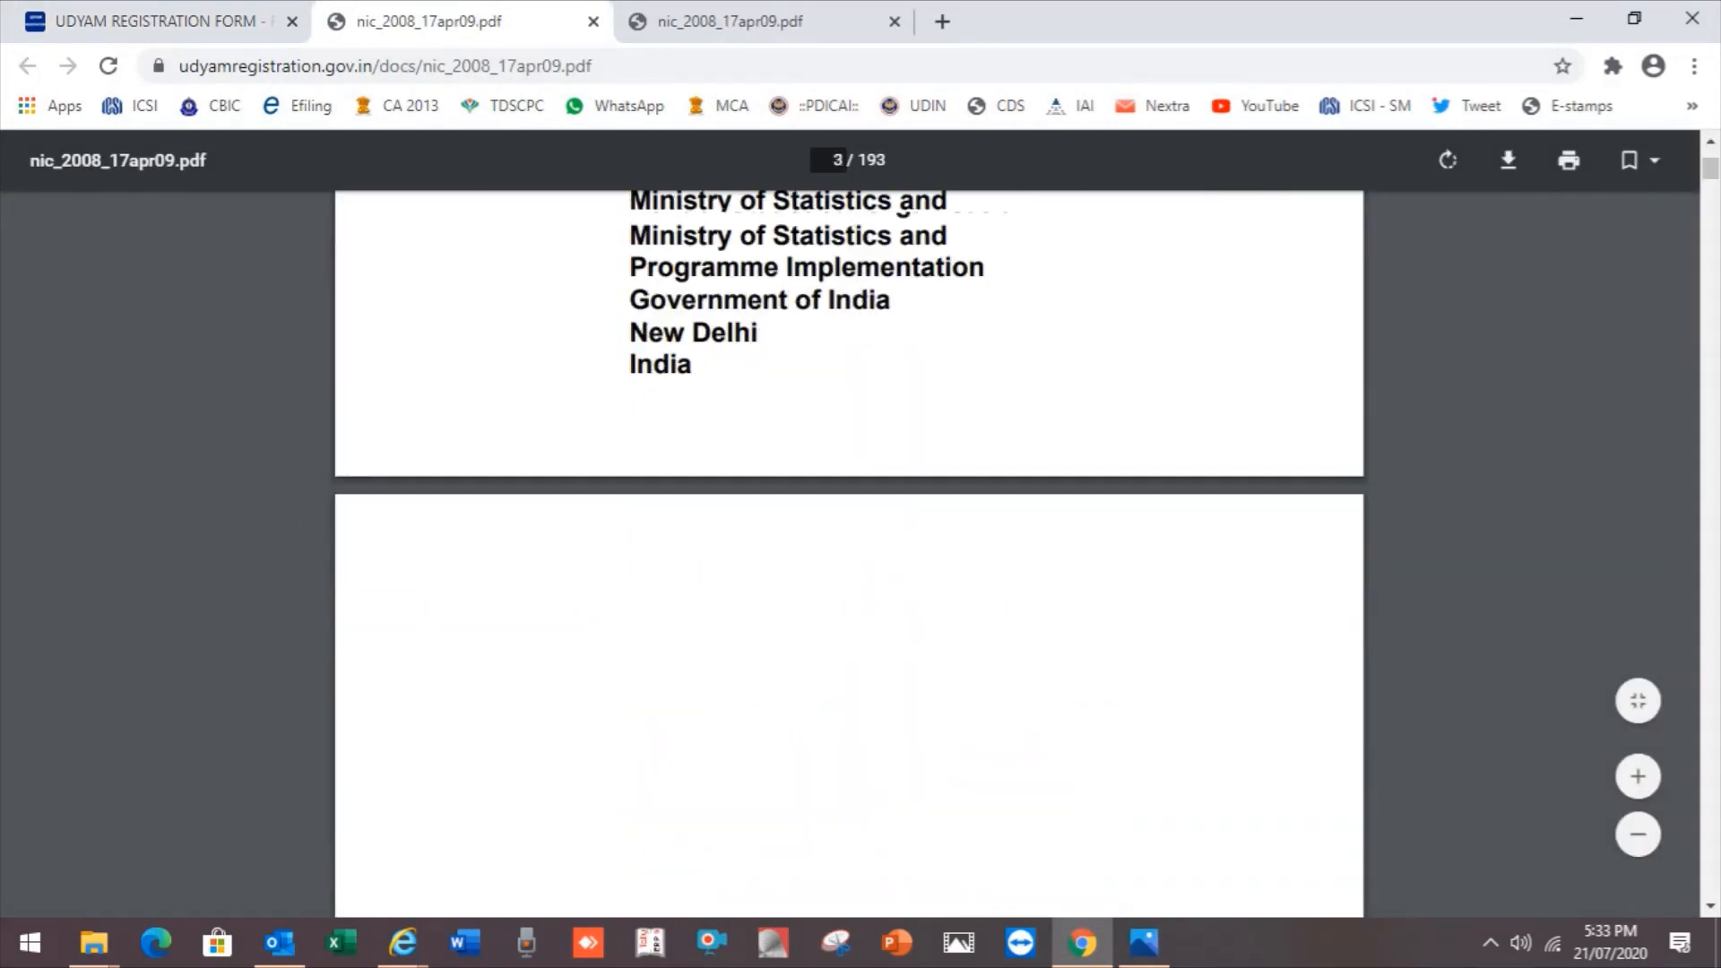
scroll(849, 556, down, 20)
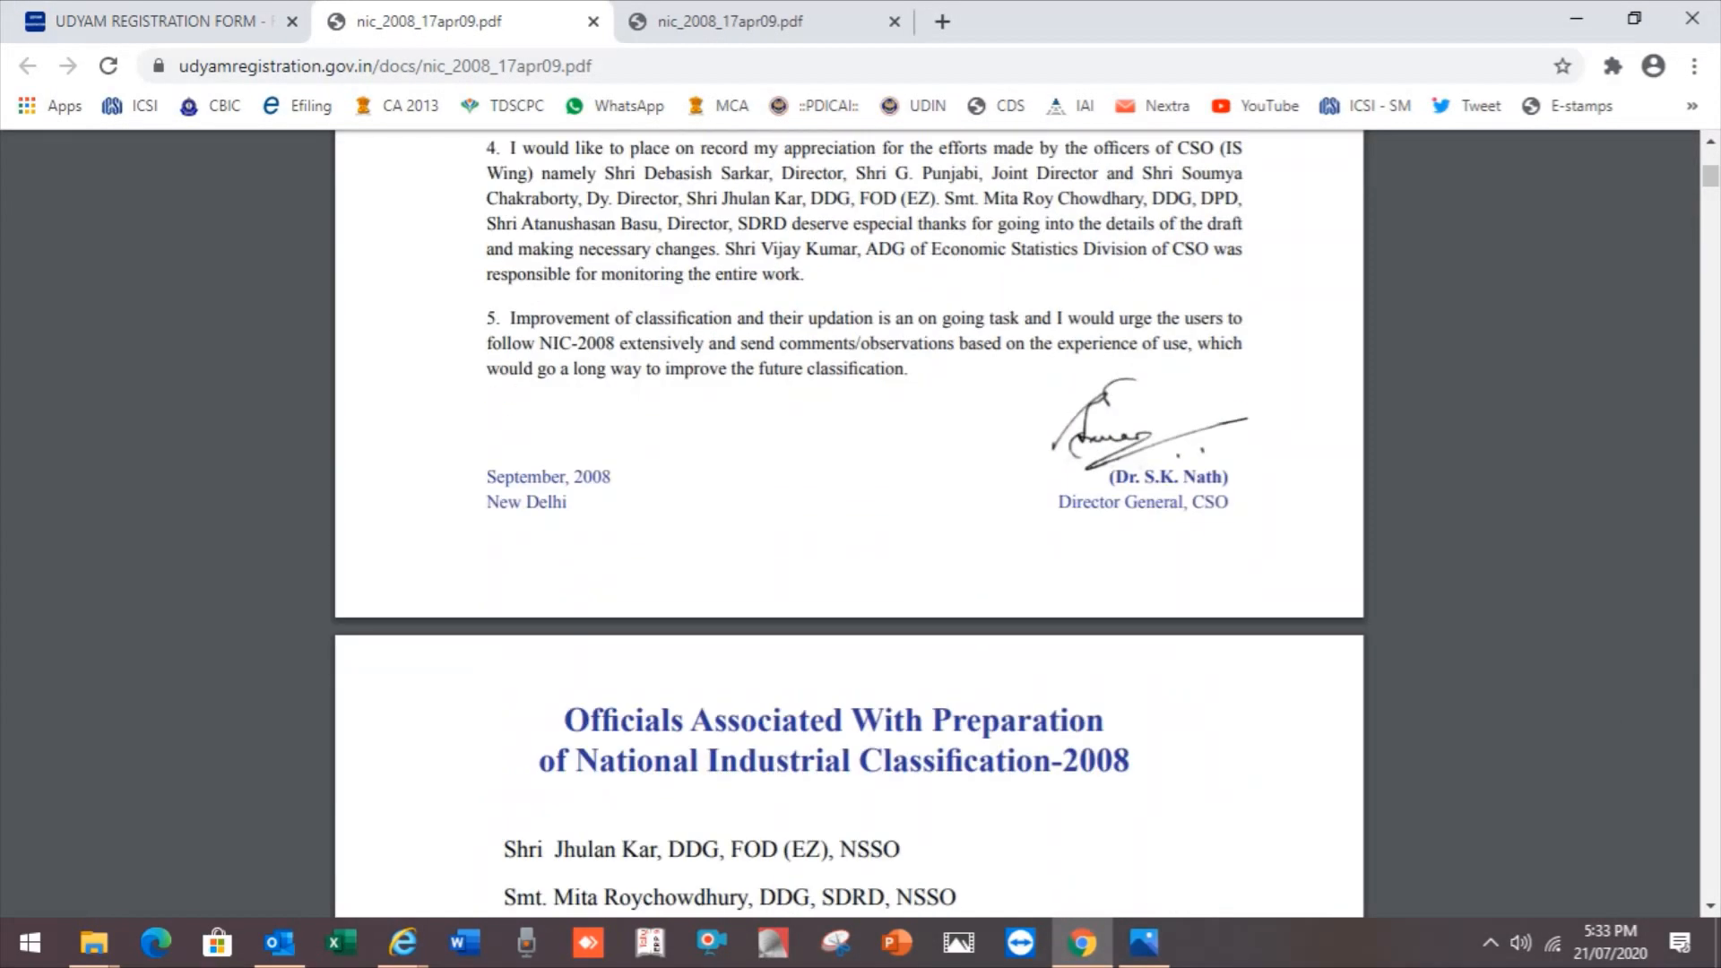
scroll(850, 556, down, 20)
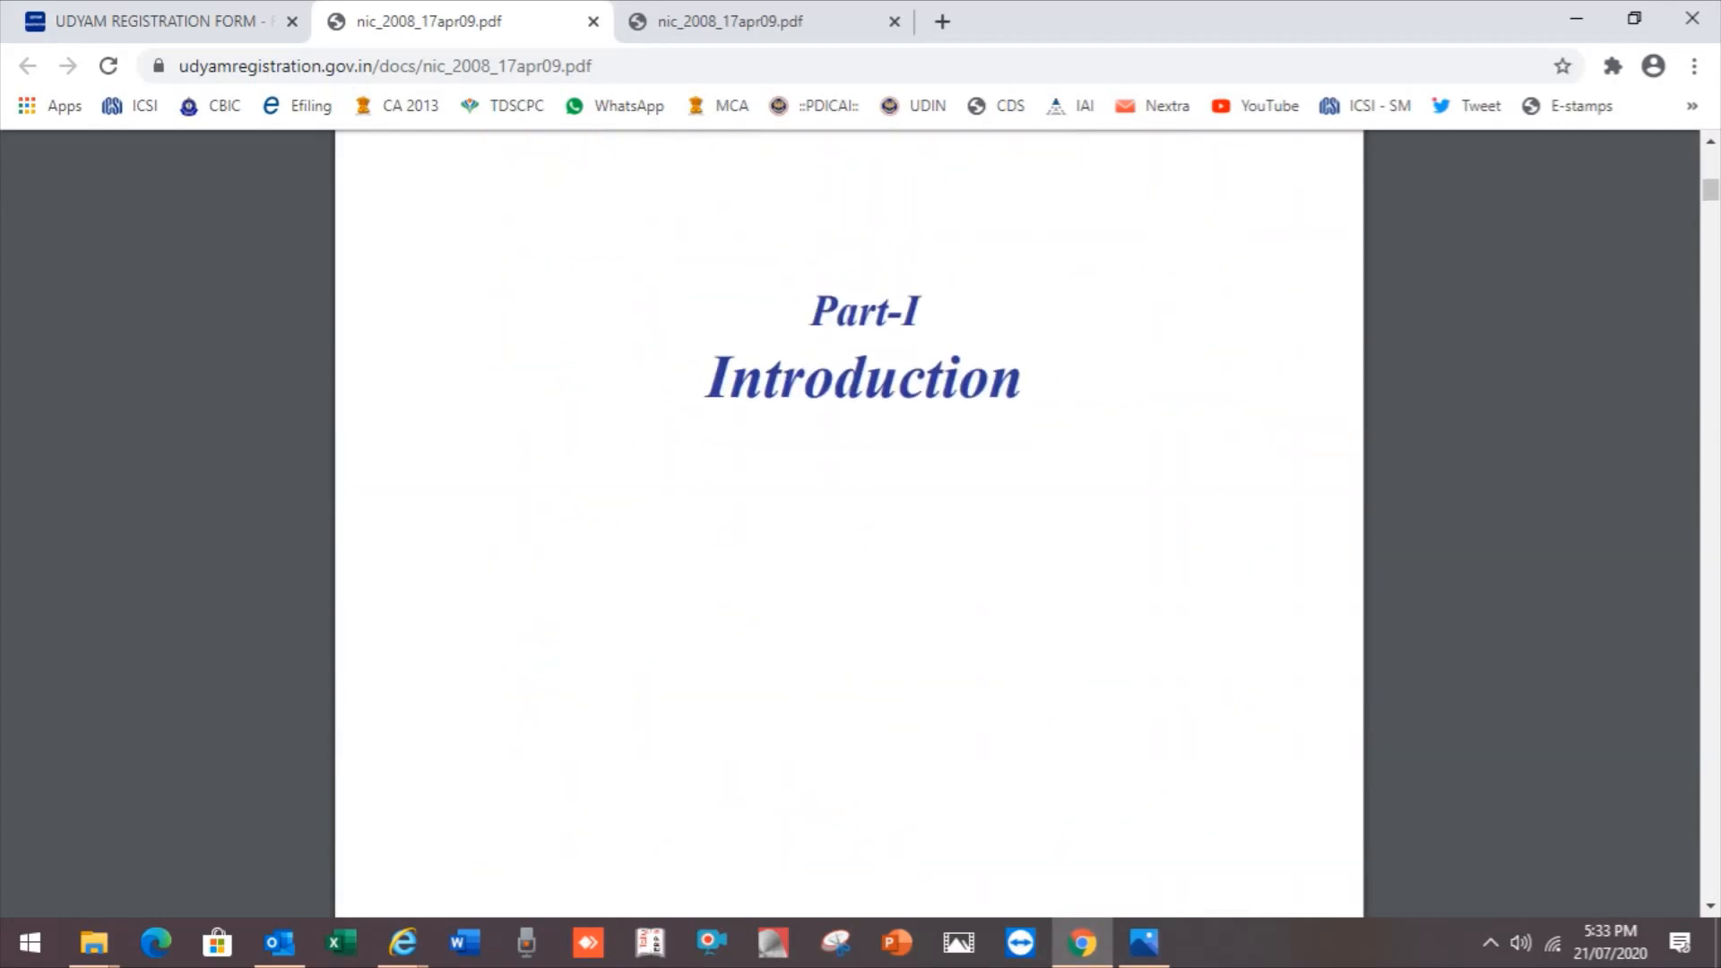
scroll(850, 555, down, 20)
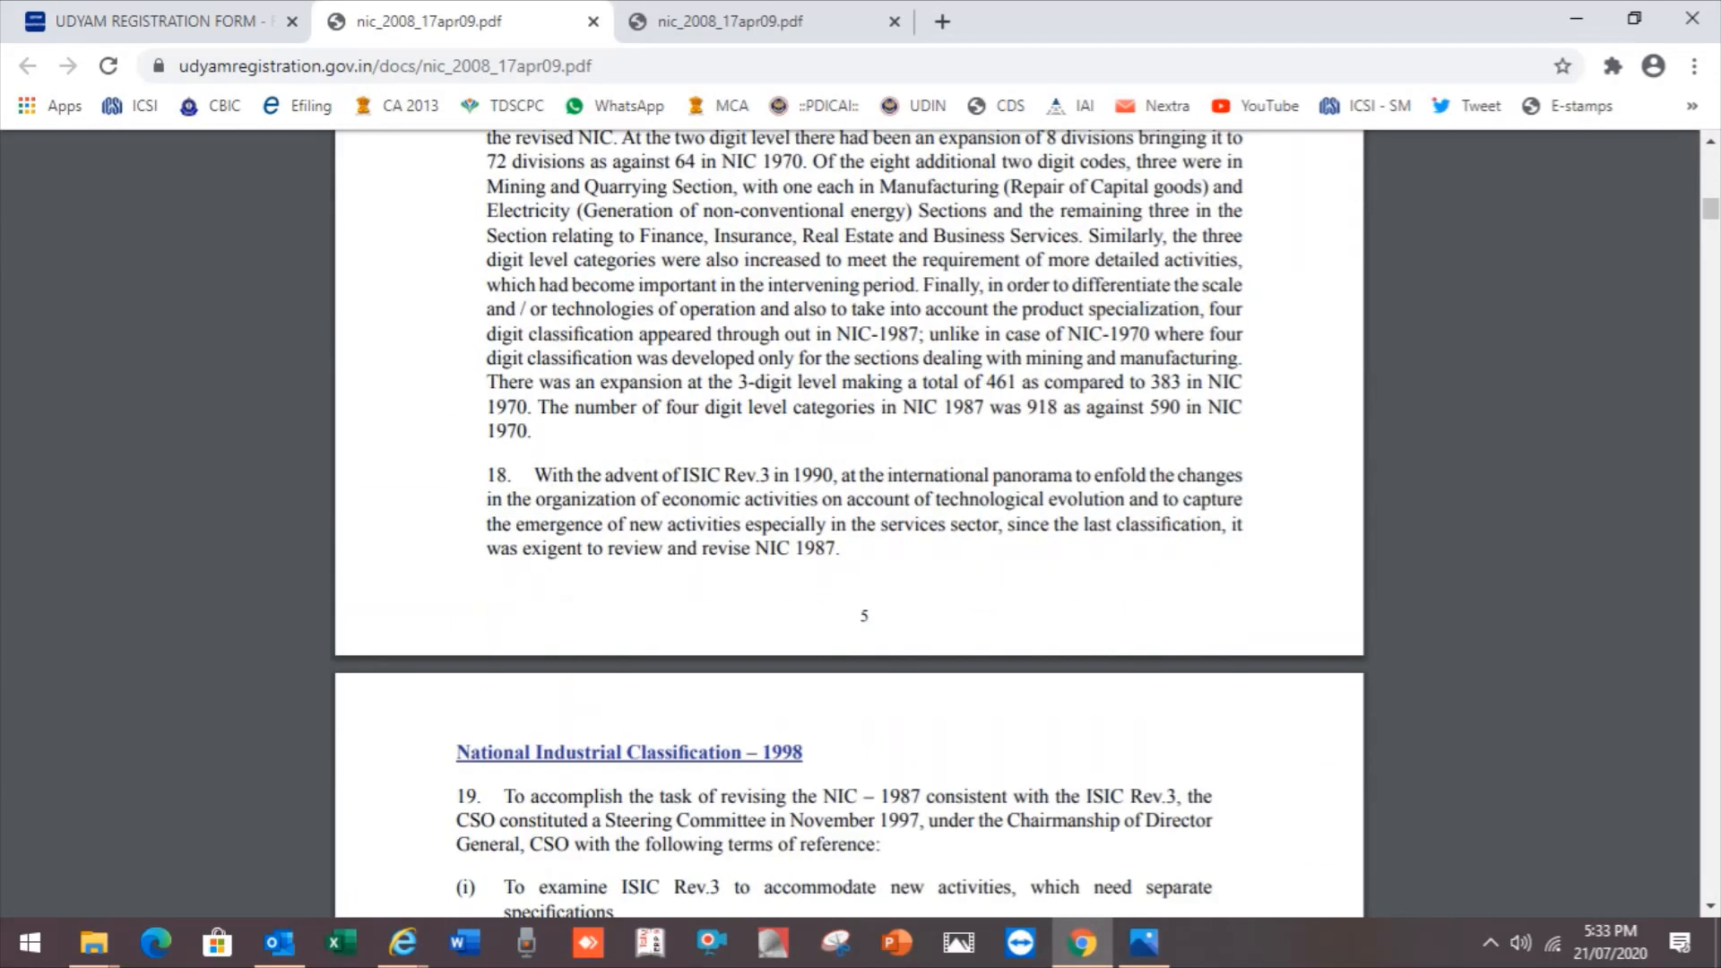
scroll(850, 556, down, 20)
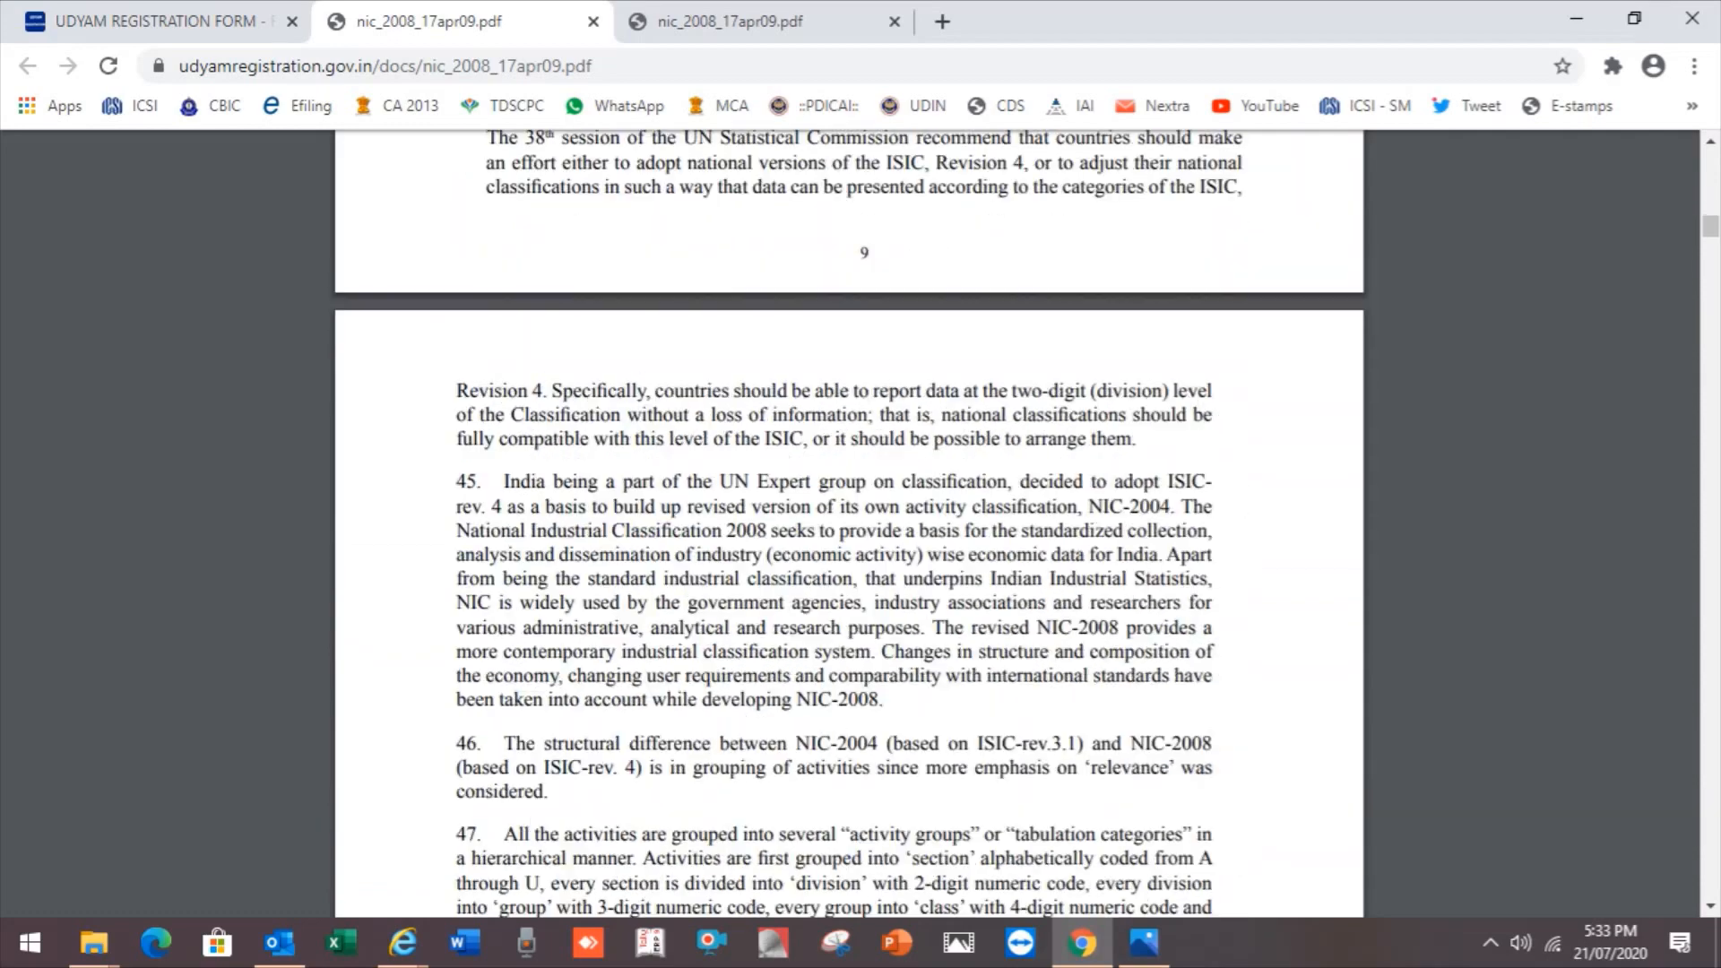
scroll(849, 556, down, 20)
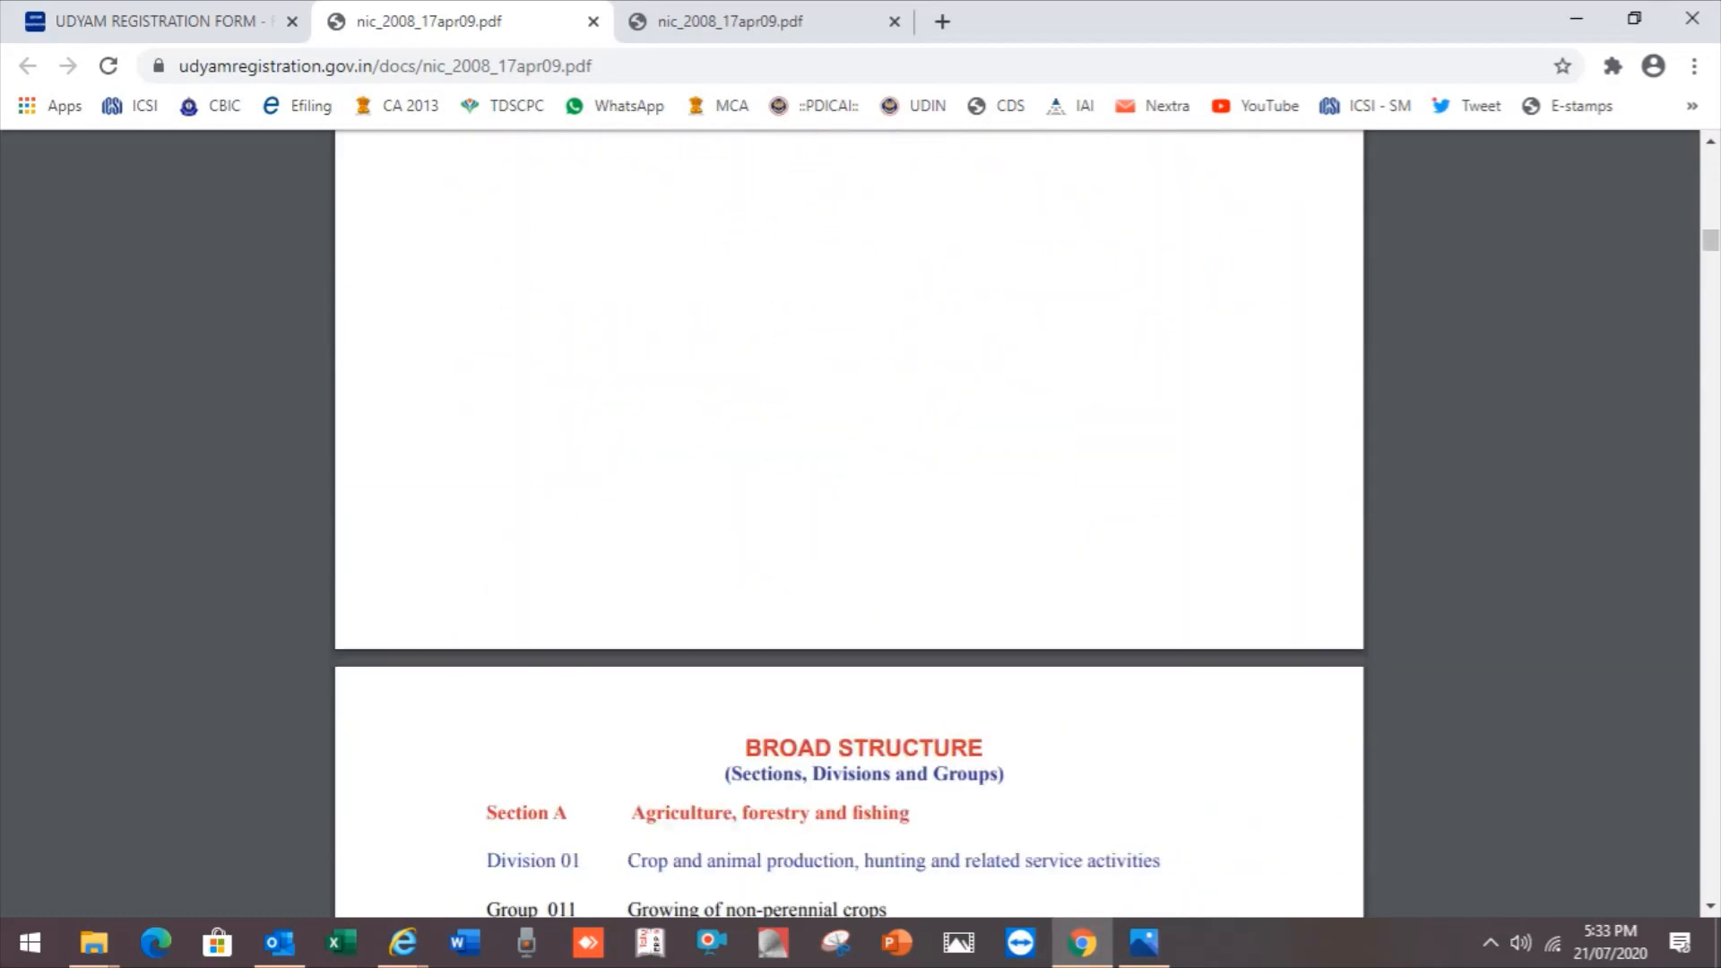
scroll(850, 556, down, 10)
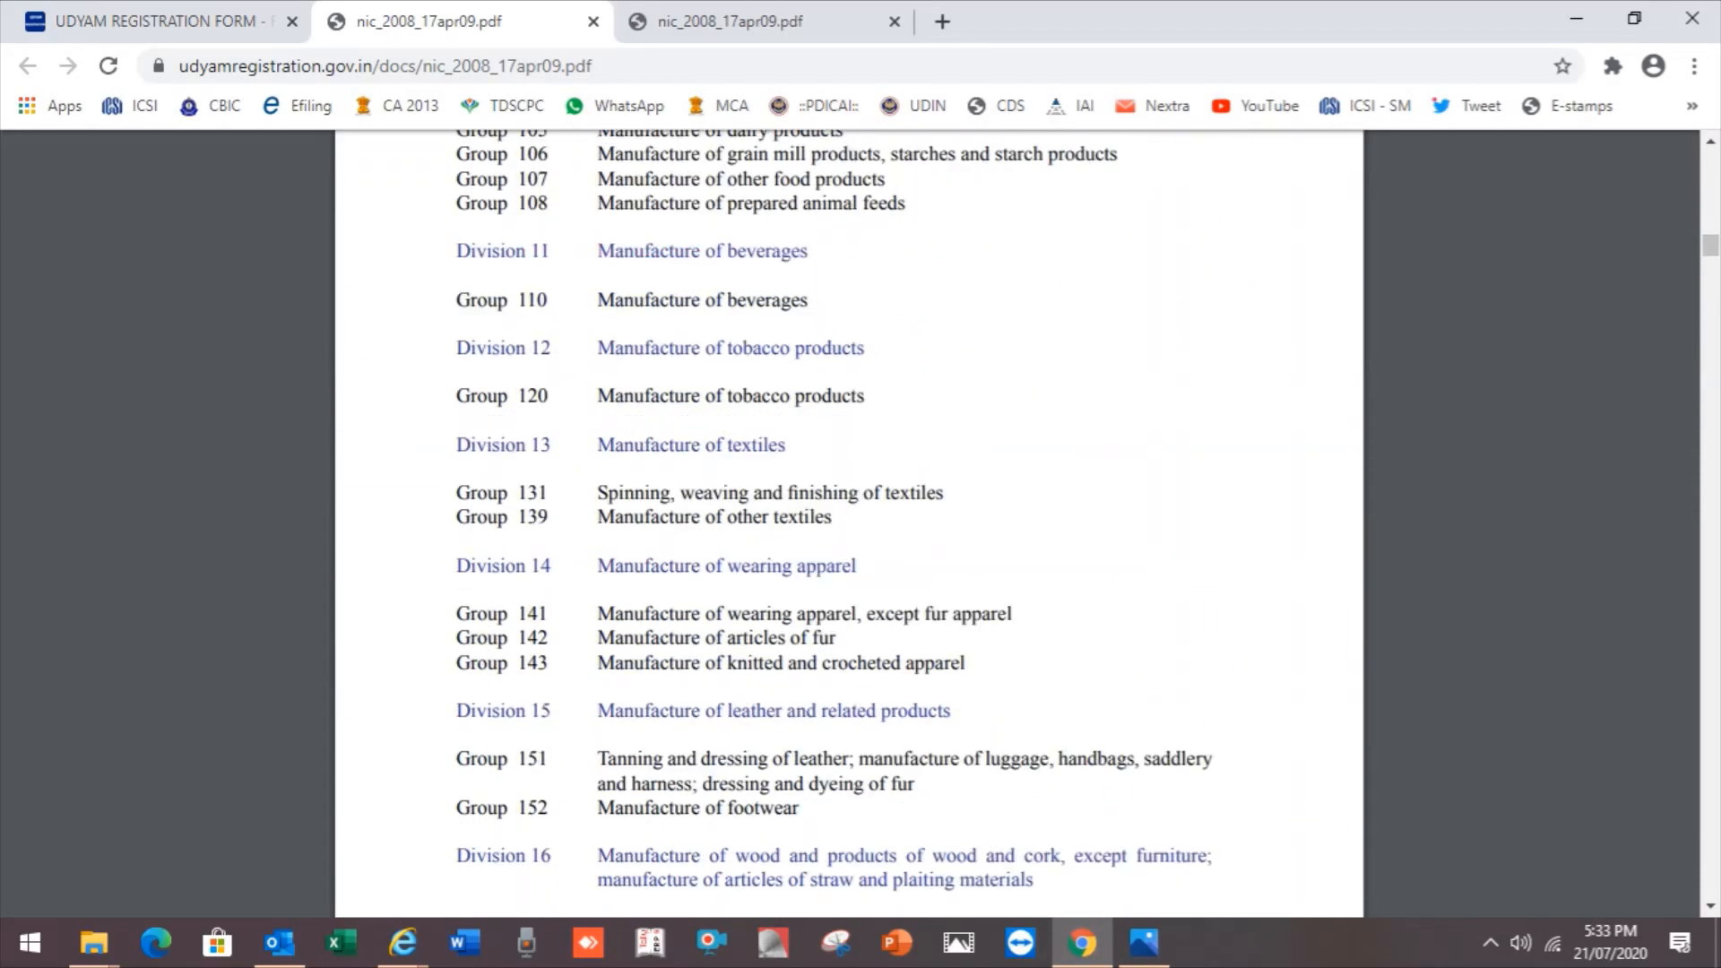
scroll(850, 556, down, 20)
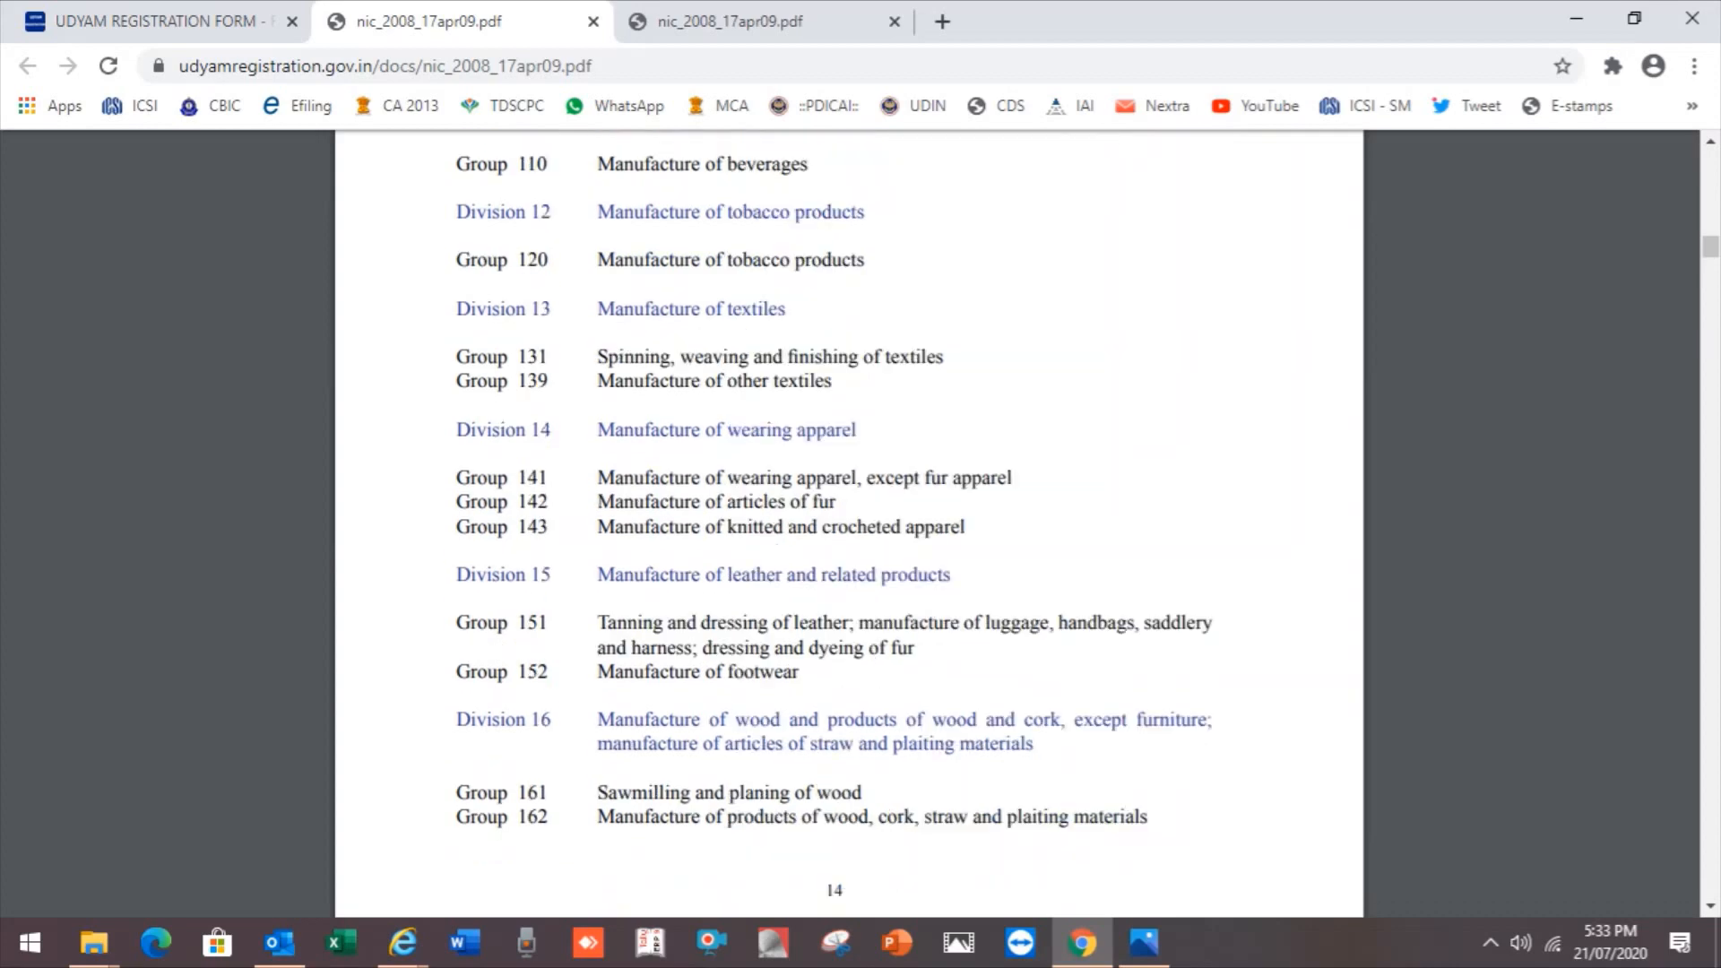
scroll(850, 556, down, 9)
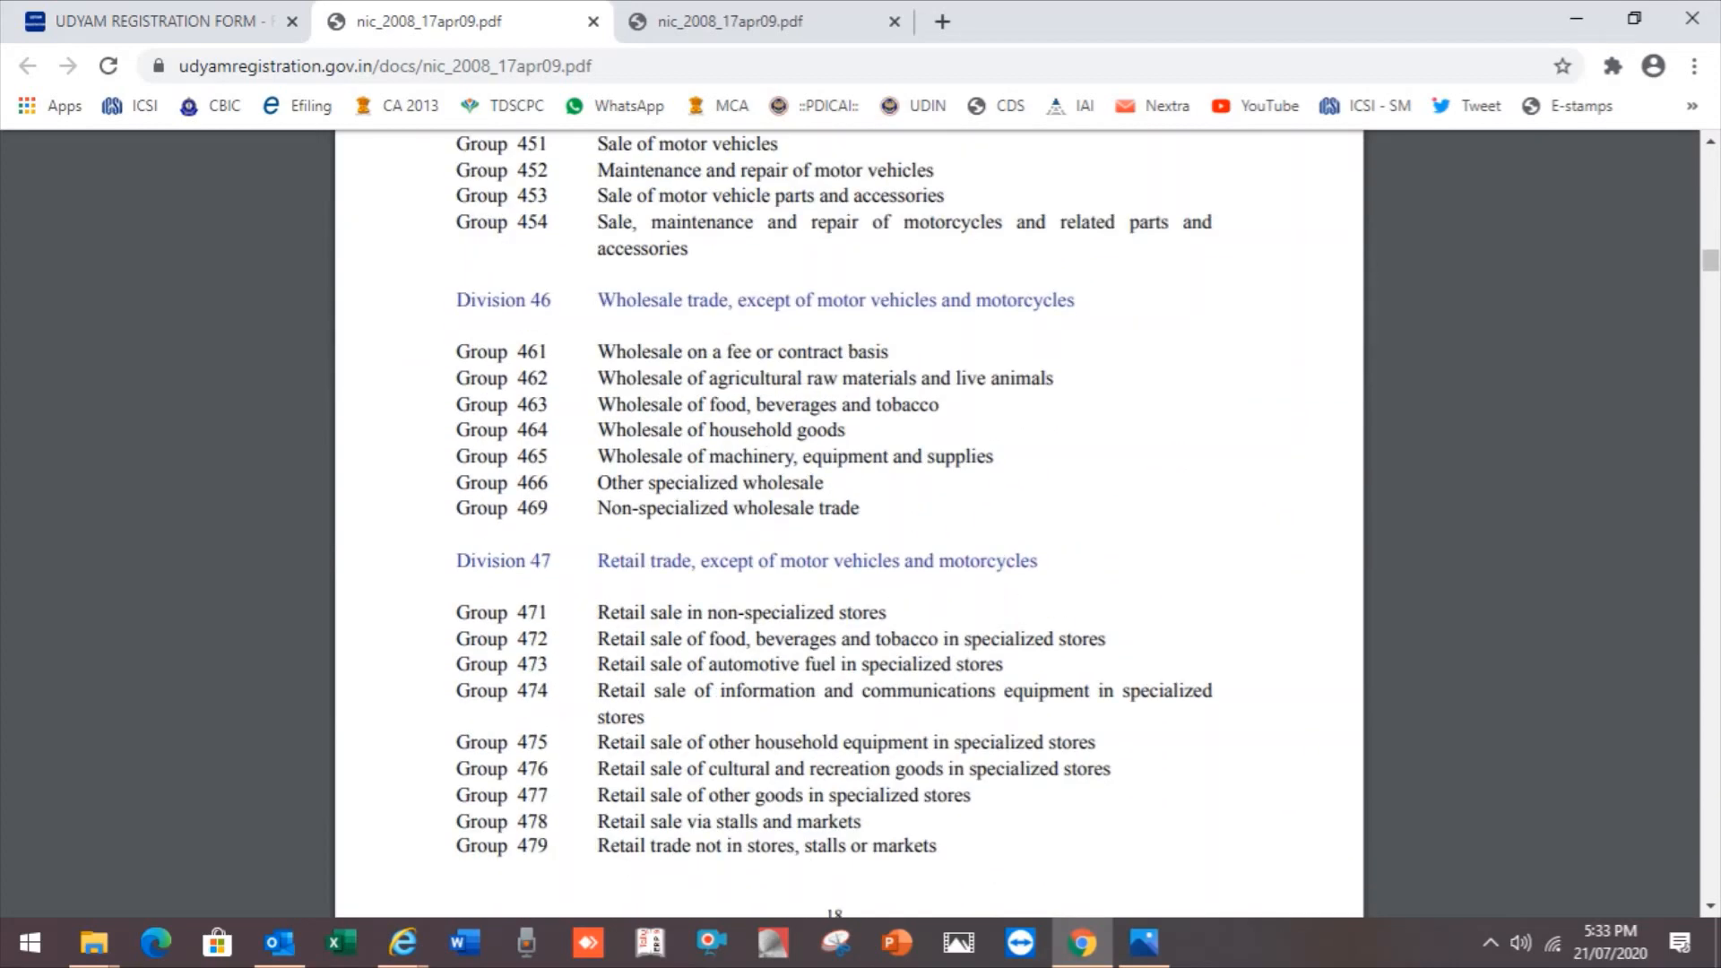
- Search the NIC document for "engineering" and go through several of the matches
key(ctrl+f)
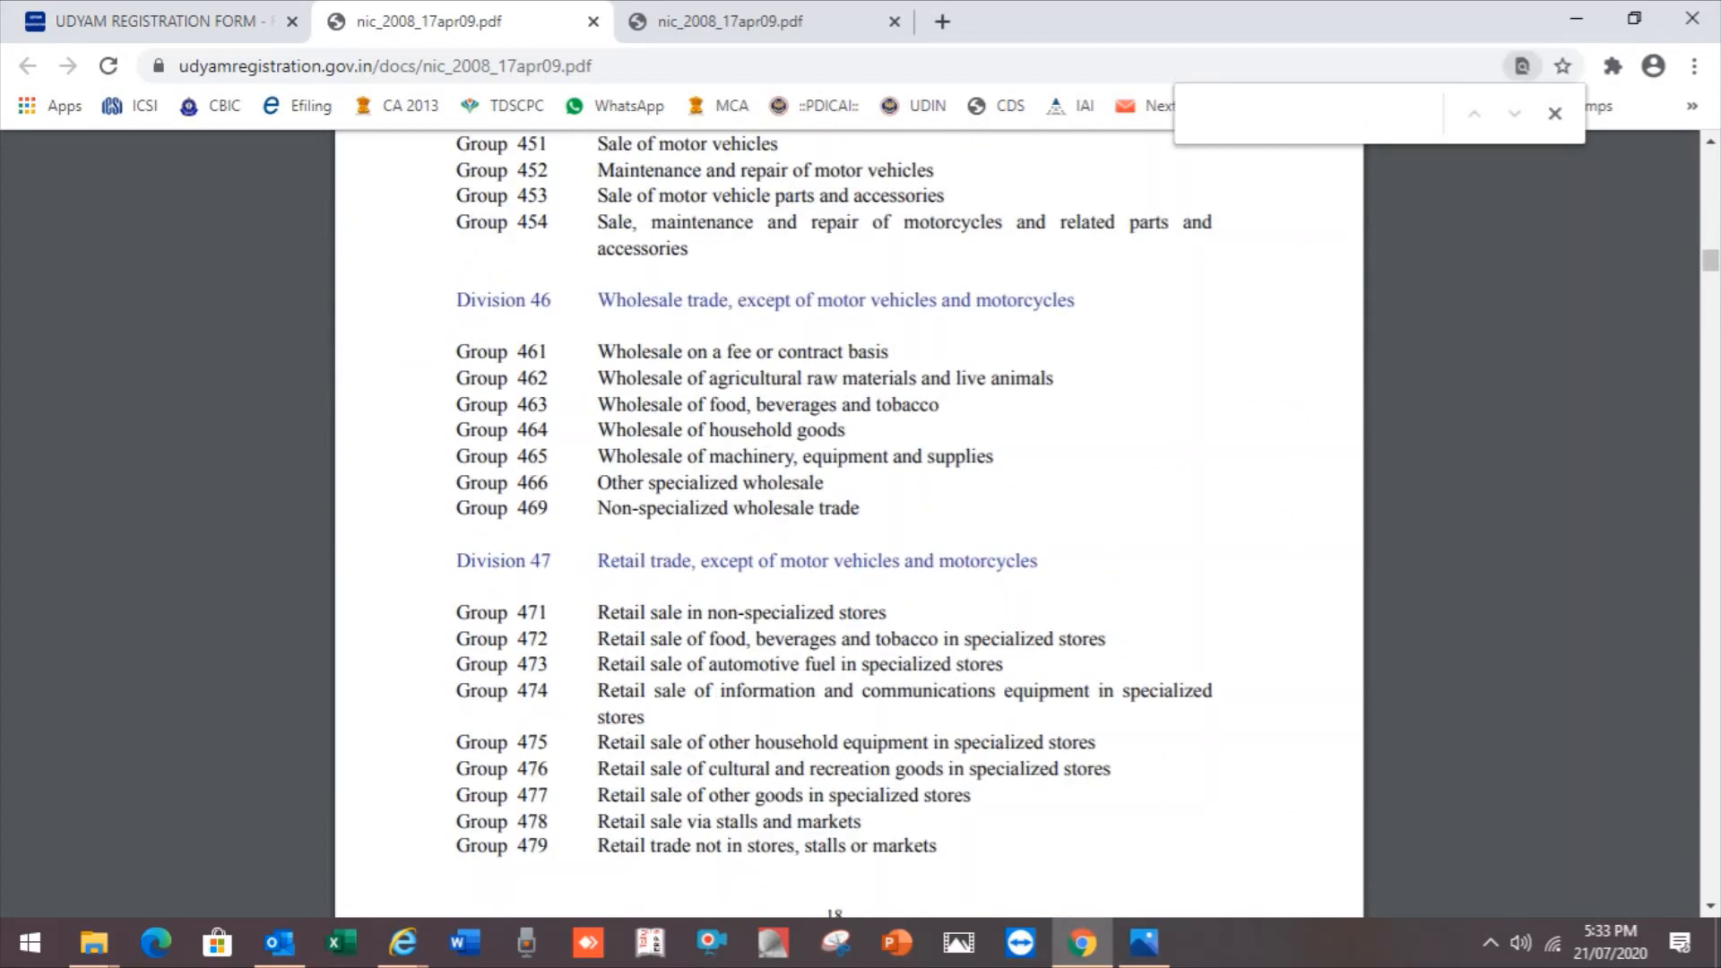
text(engineering)
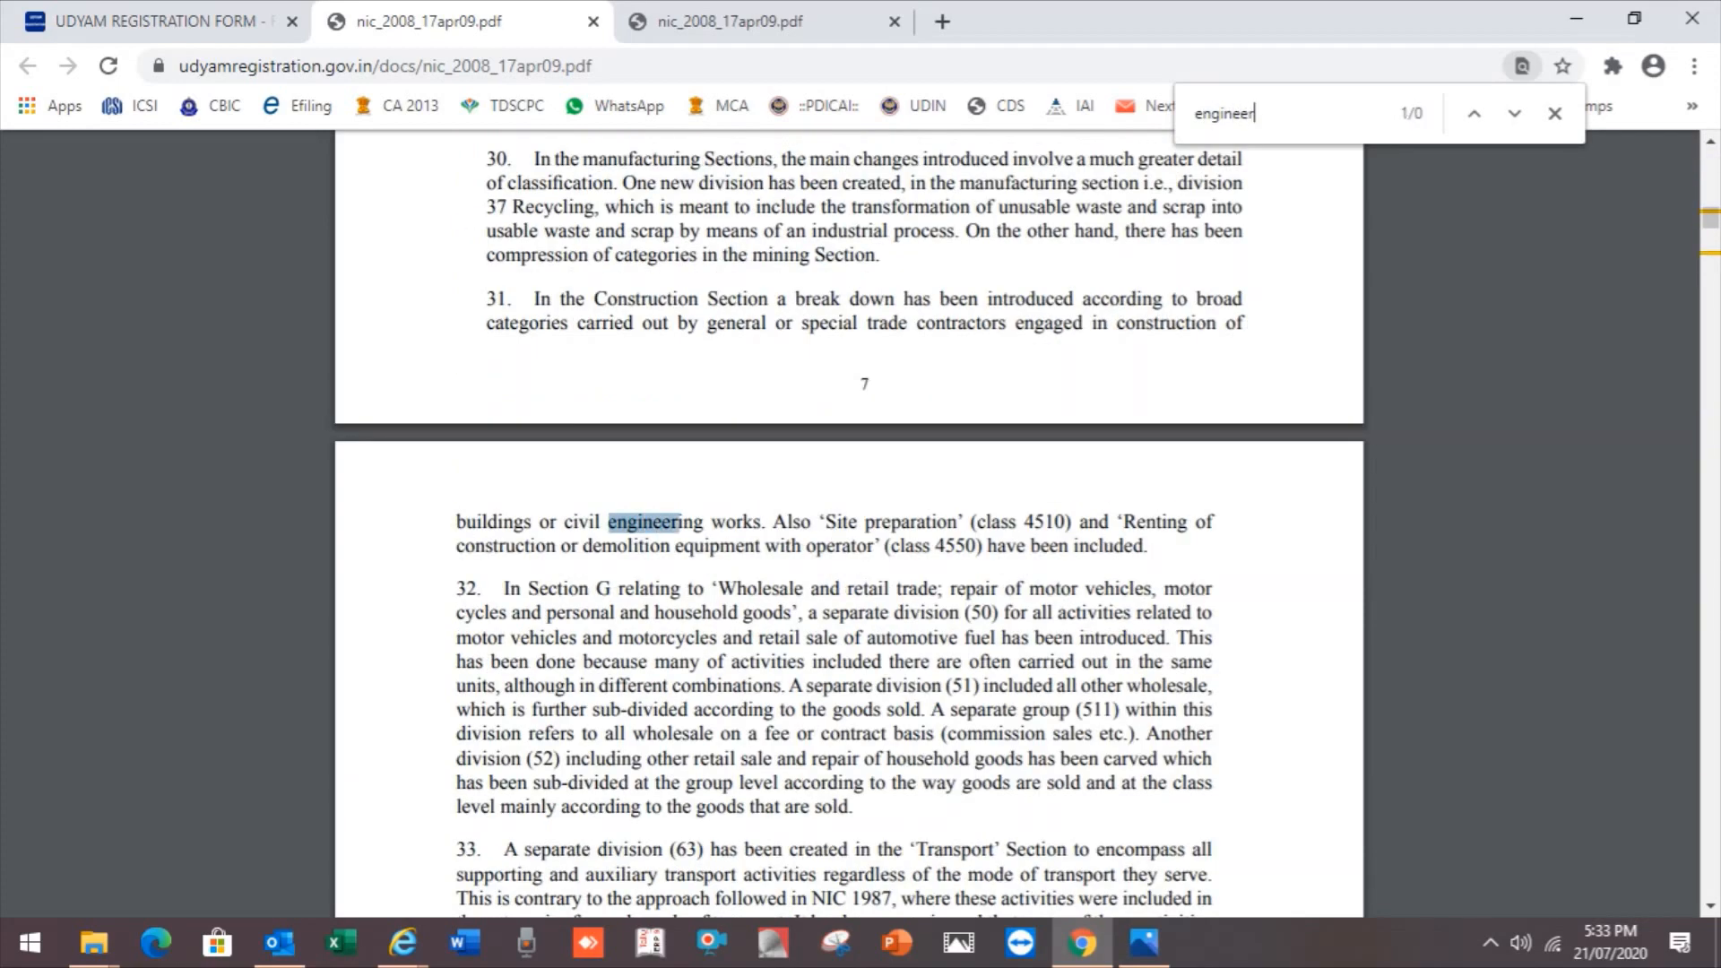
key(Return)
key(Return)
key(Return)
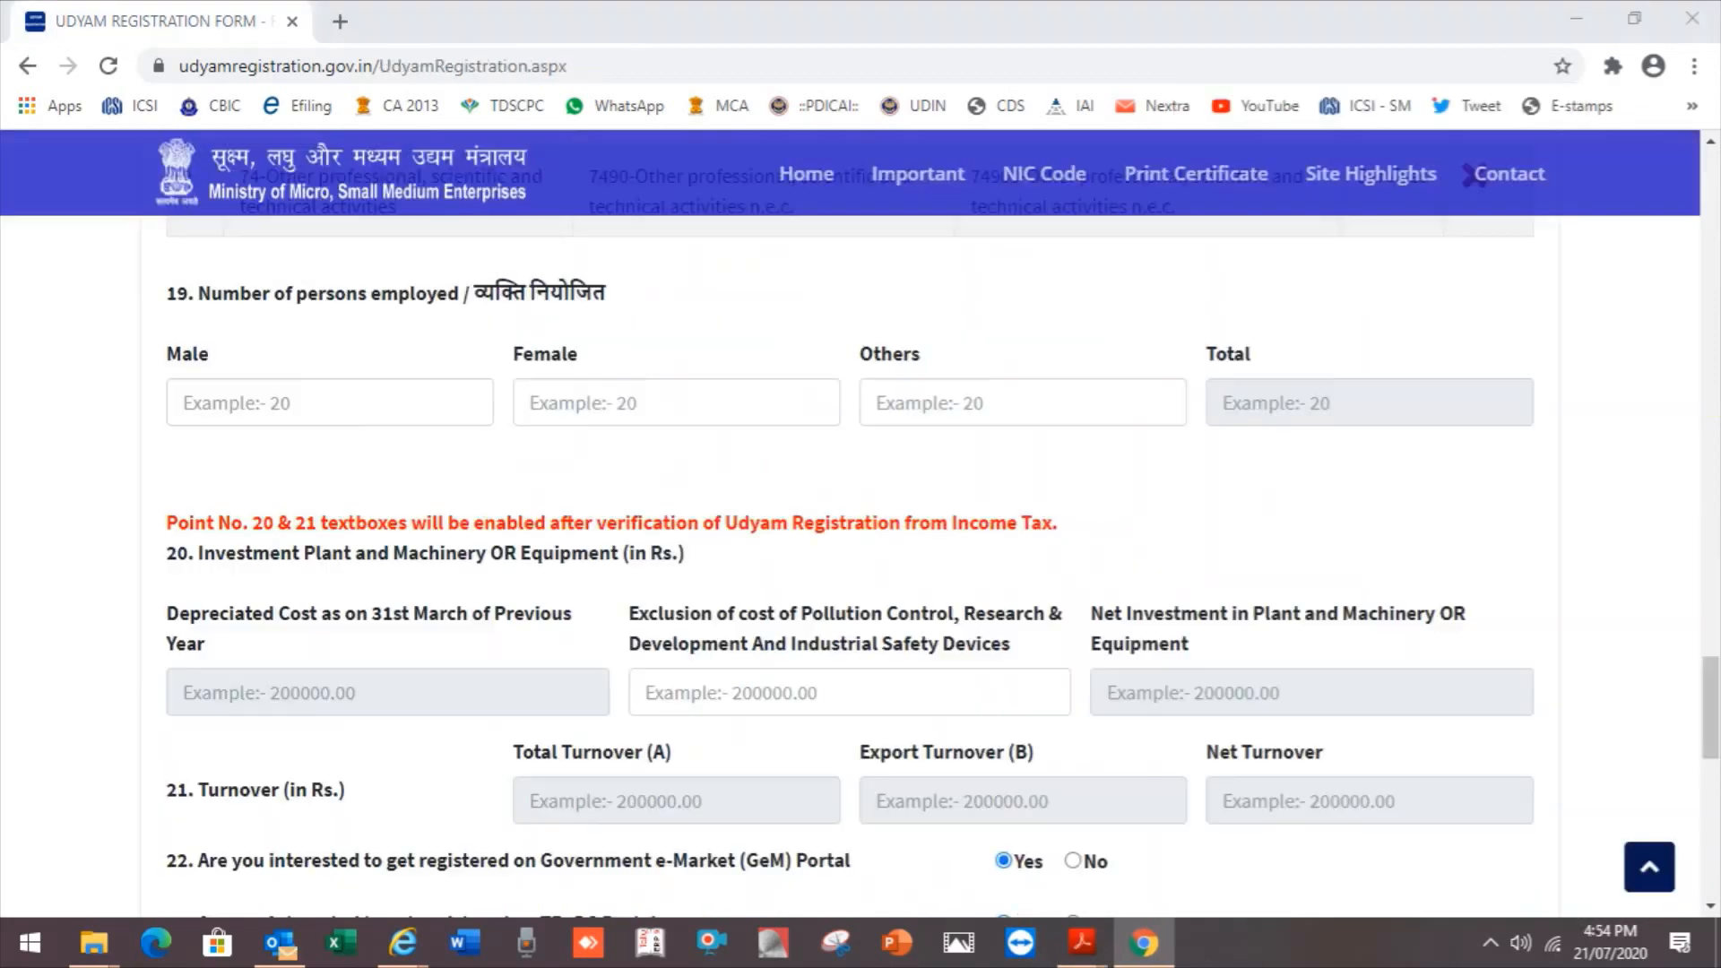
- Enter 4 male and 0 female persons employed under item 19 of the registration form
click(330, 403)
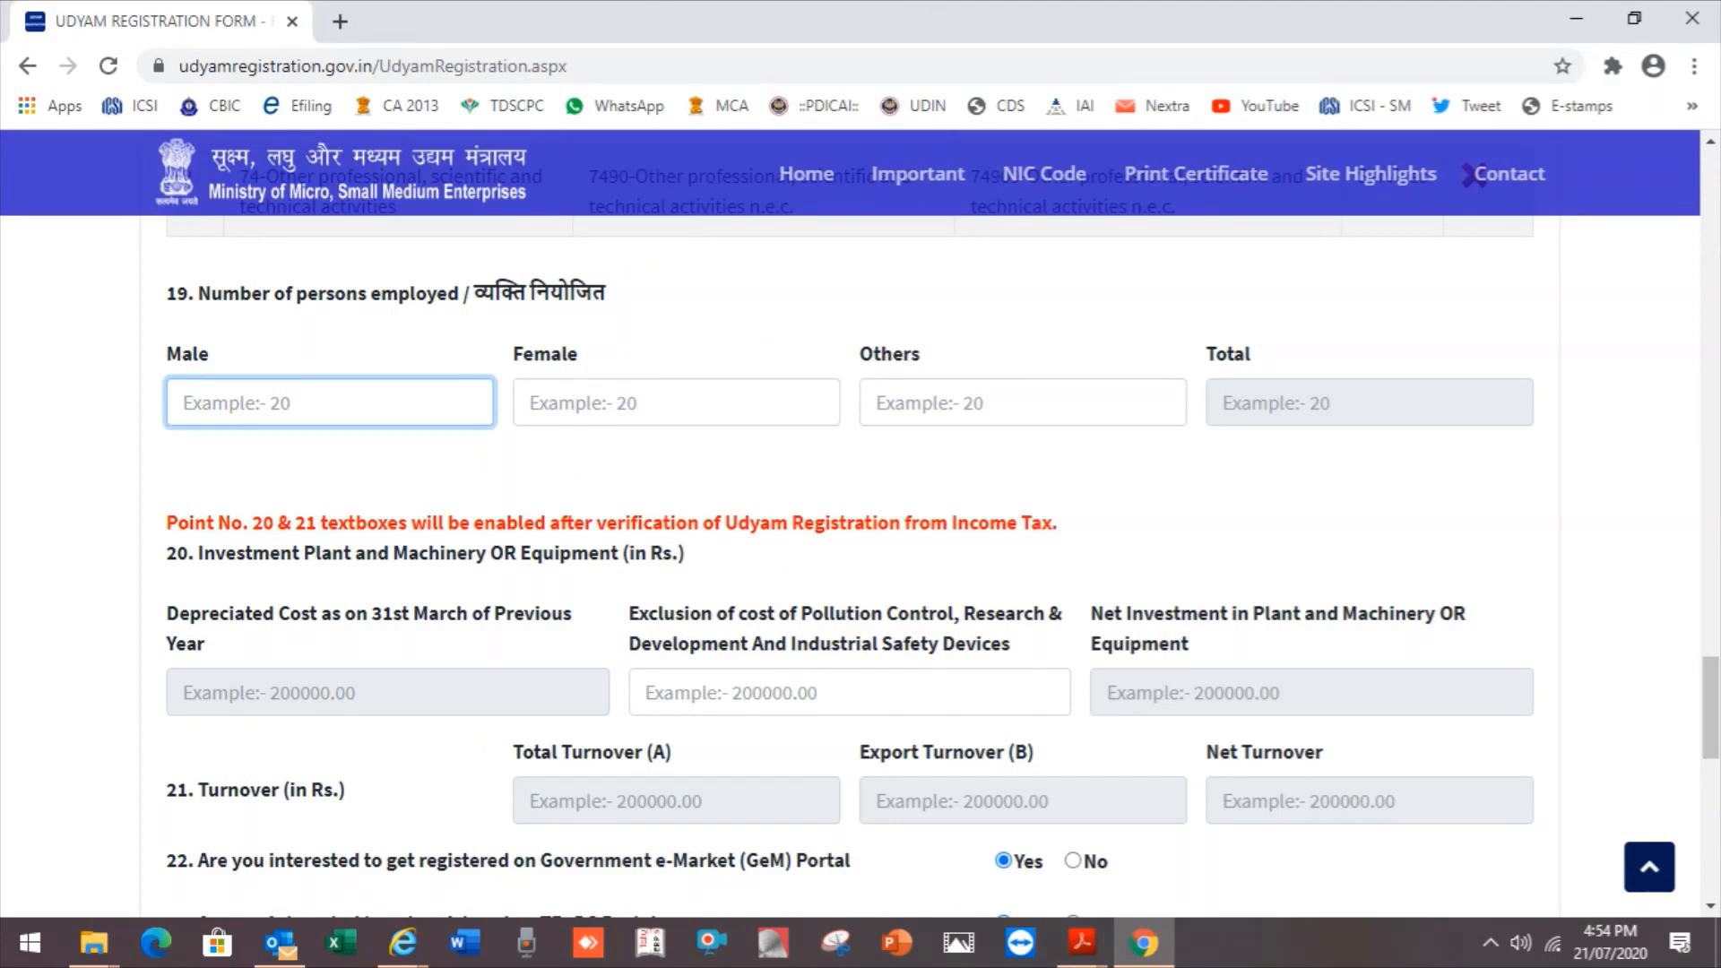
text(4)
key(Tab)
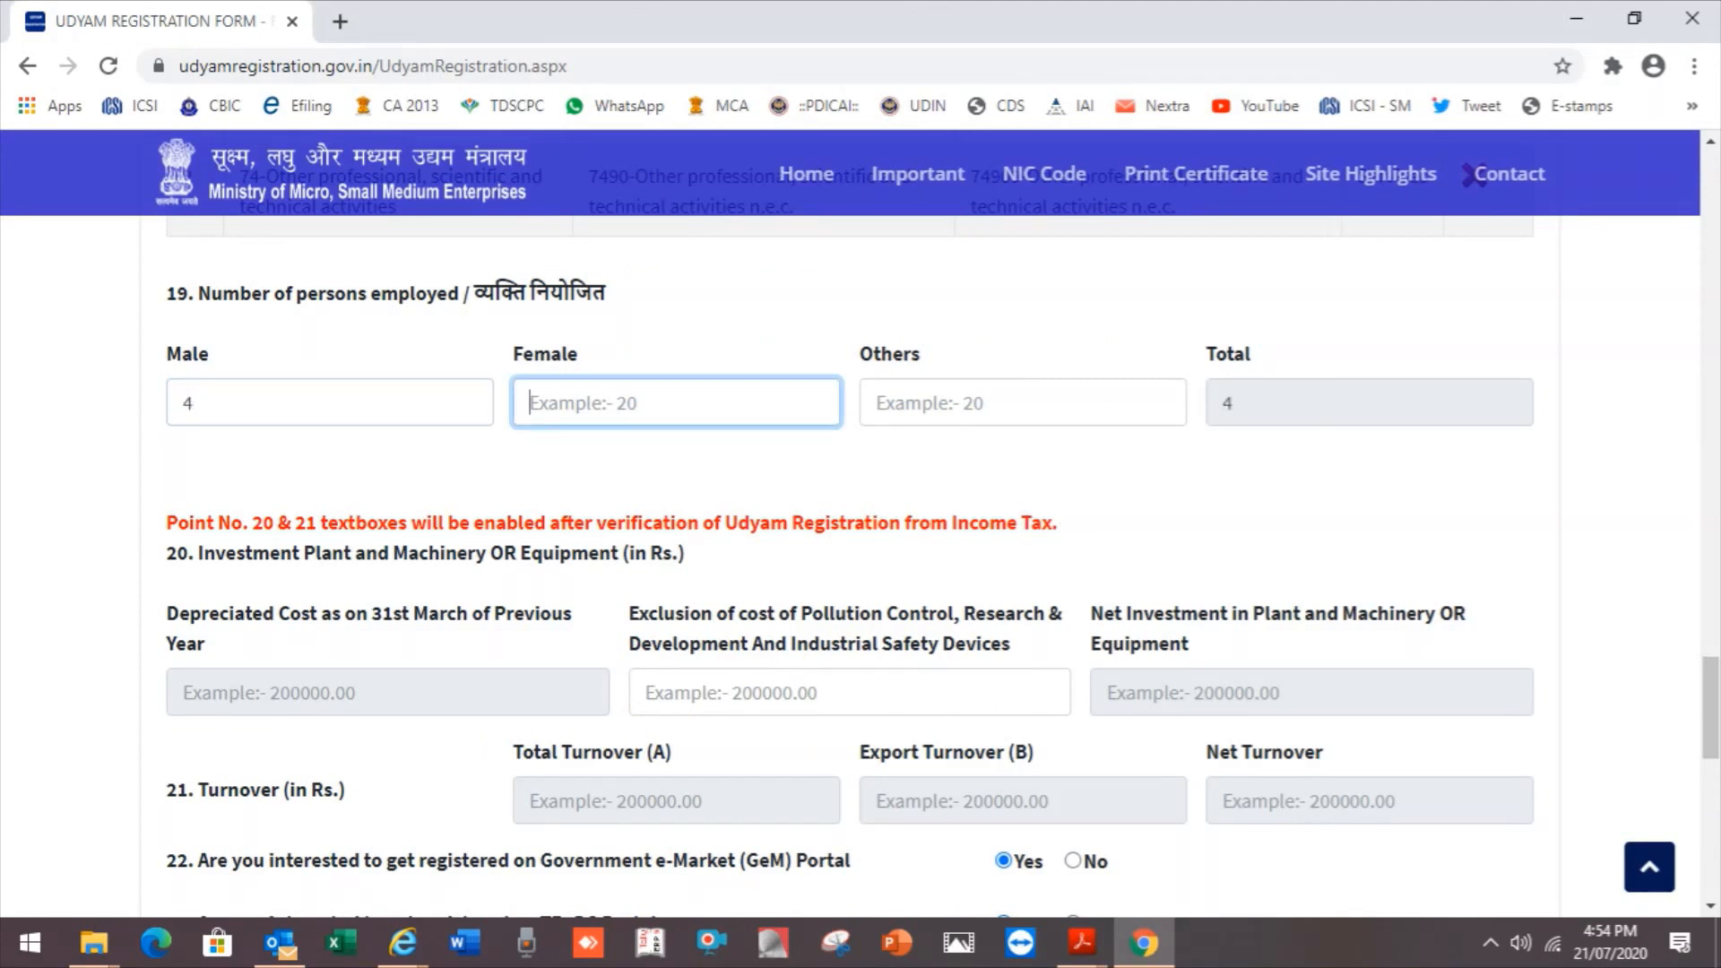
text(0)
key(Tab)
- Set the number of persons employed to 6 male, 2 female and 0 others
key(shift+Tab)
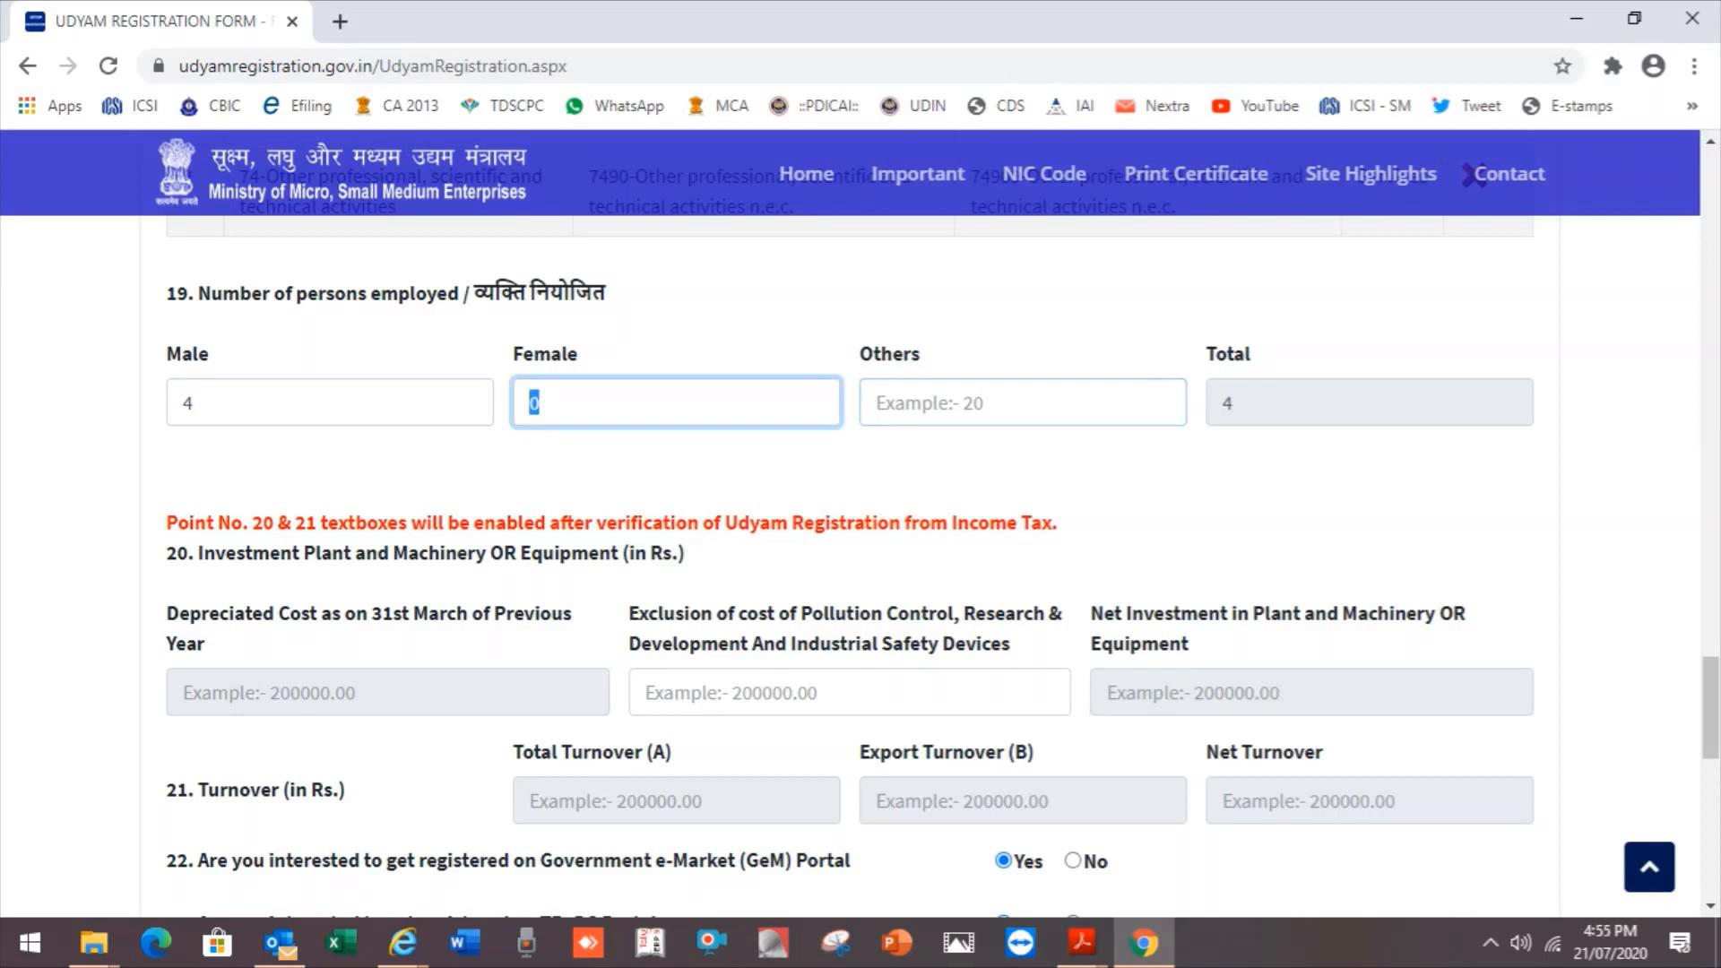
key(shift+Tab)
text(6)
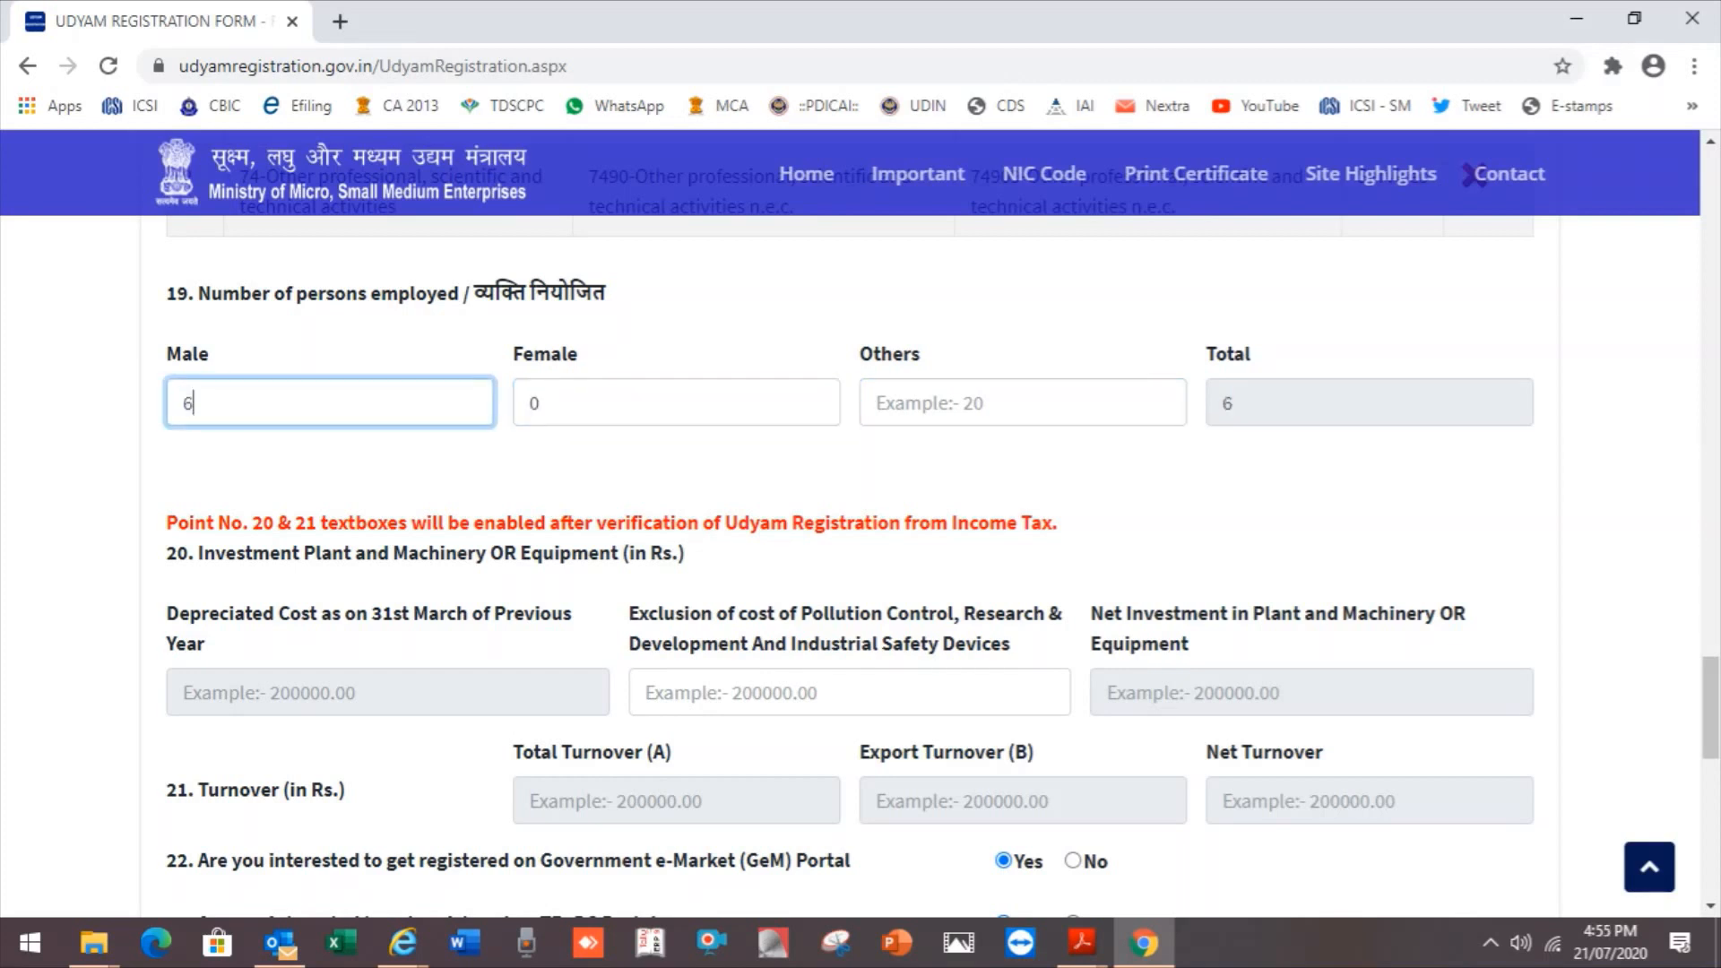
key(Tab)
text(2)
key(Tab)
text(0)
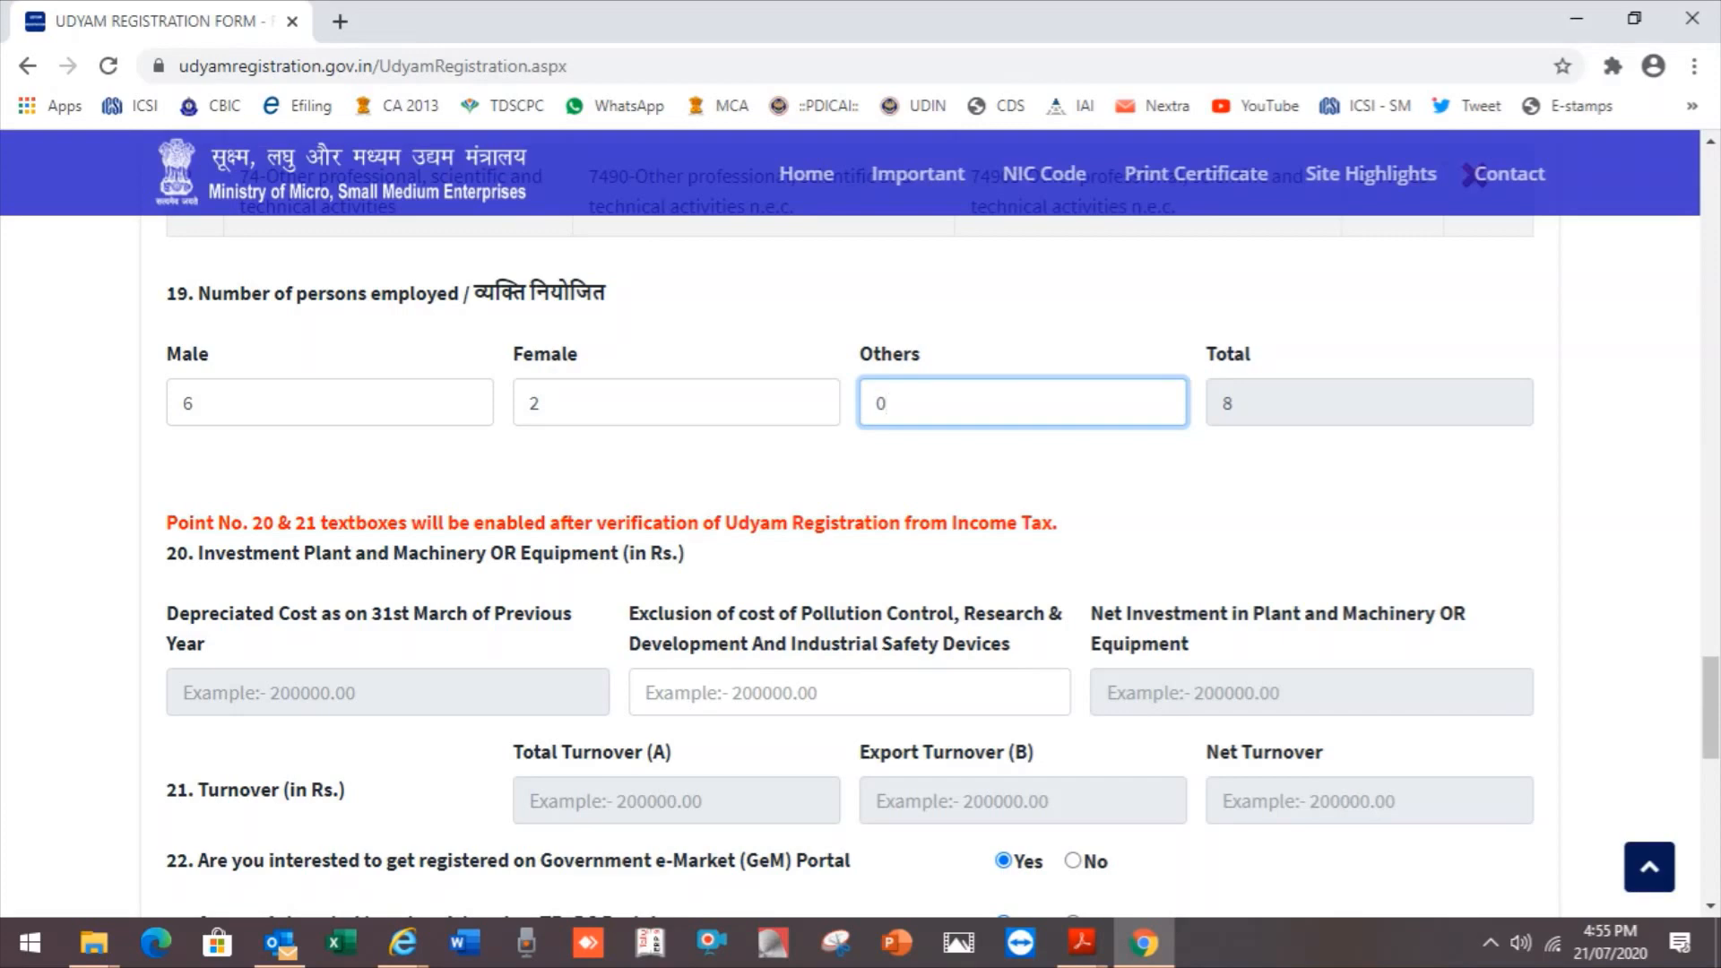
- Enter 0 as the exclusion of cost of pollution control, research and development and industrial safety devices under item 20
key(Tab)
scroll(850, 565, down, 3)
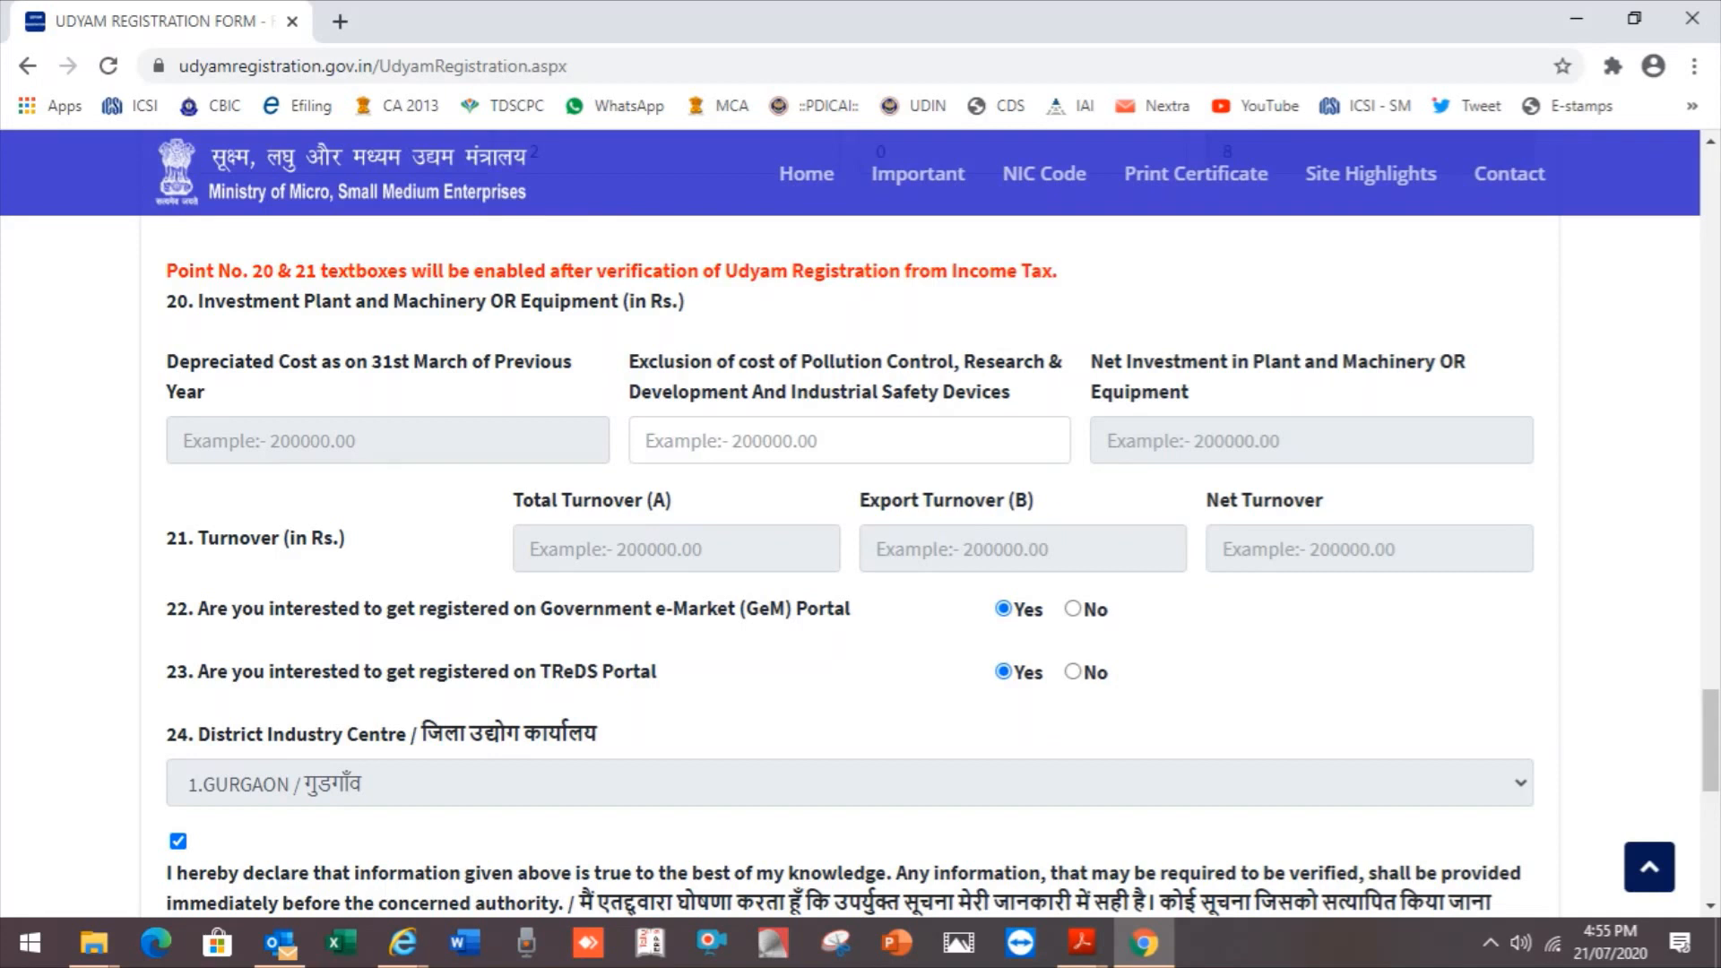
click(850, 440)
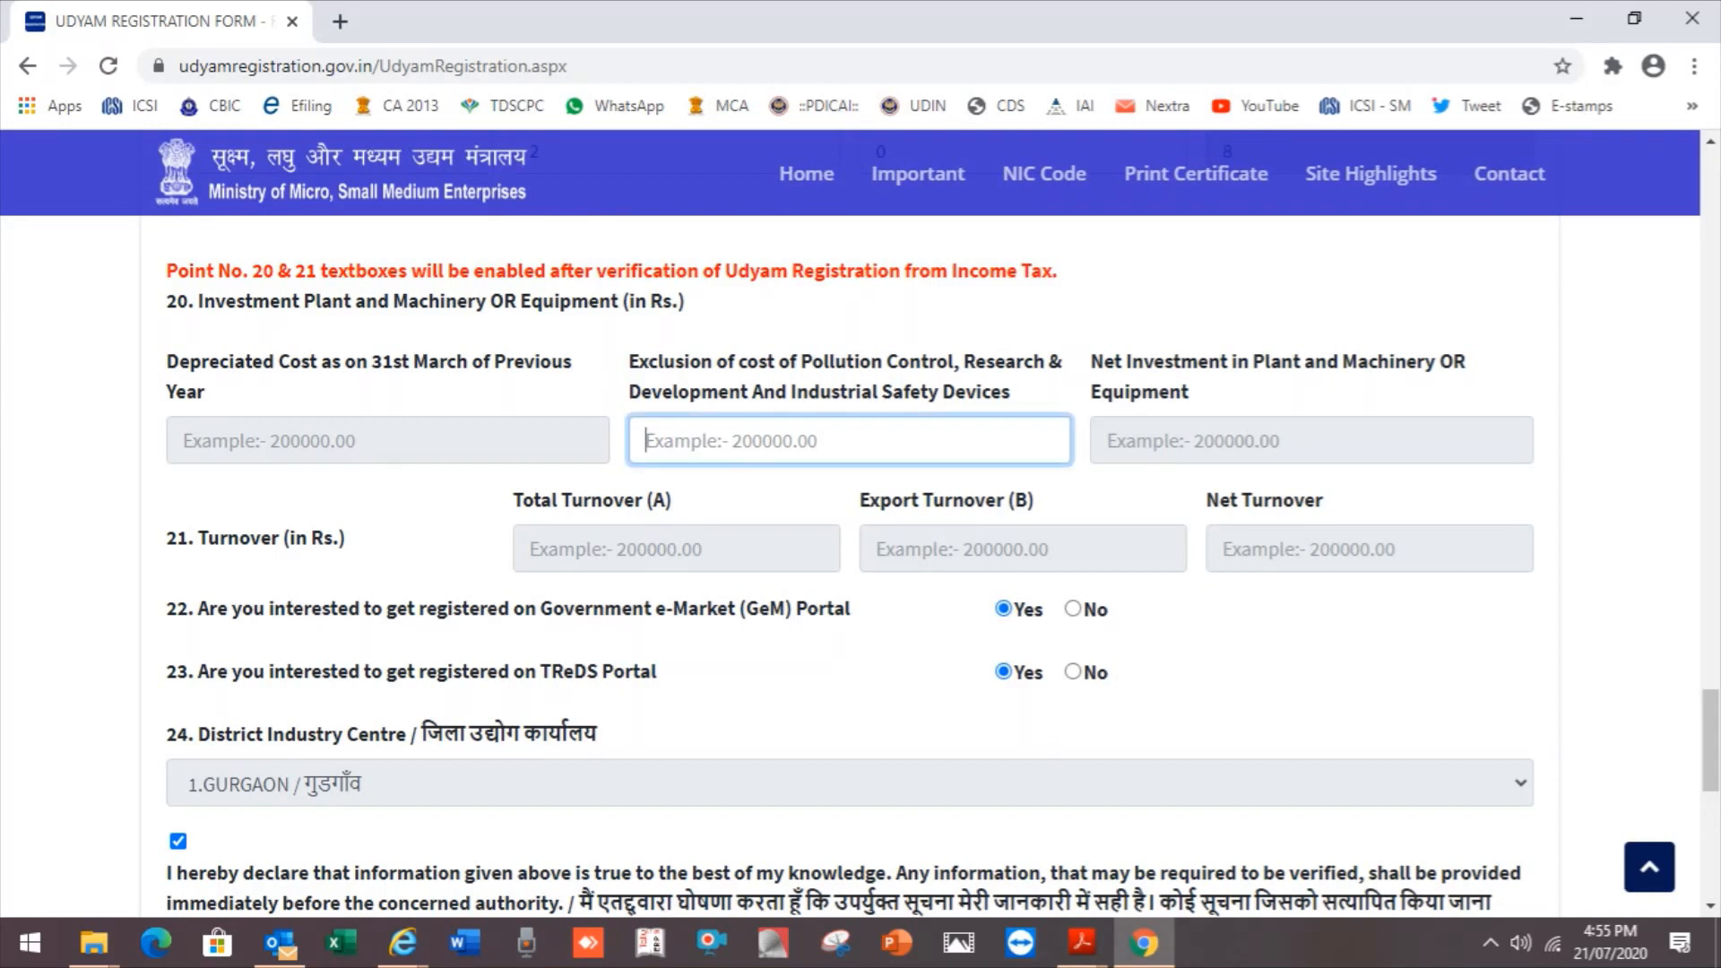
text(0)
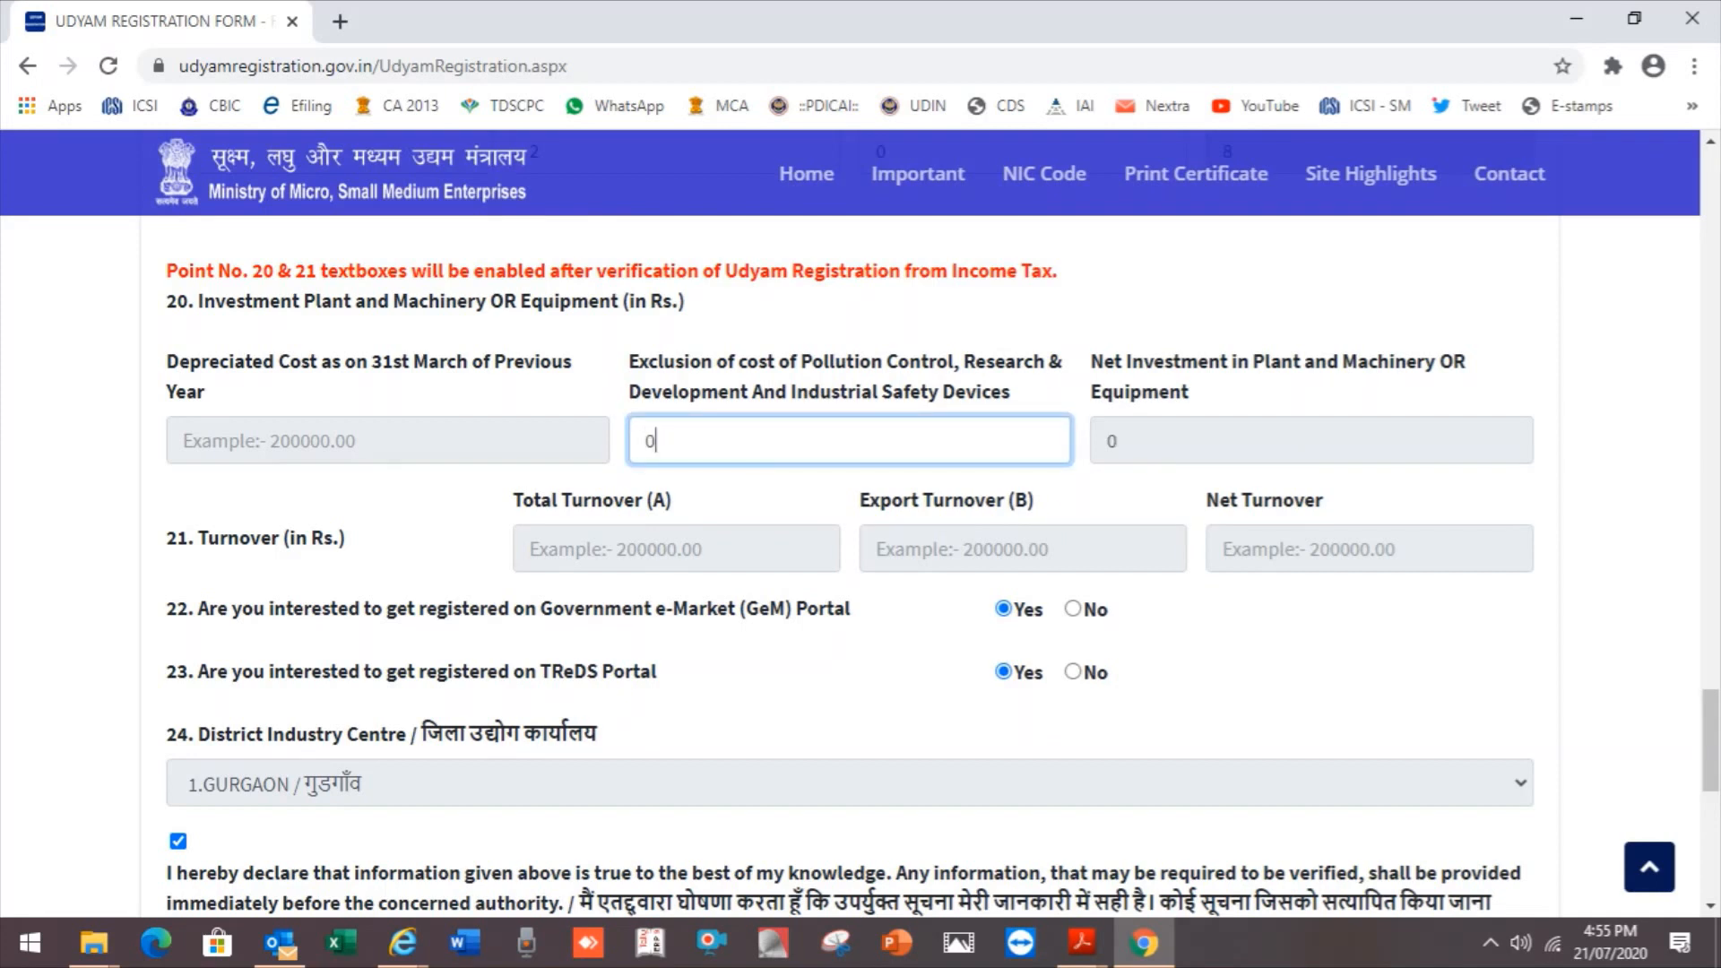
key(Tab)
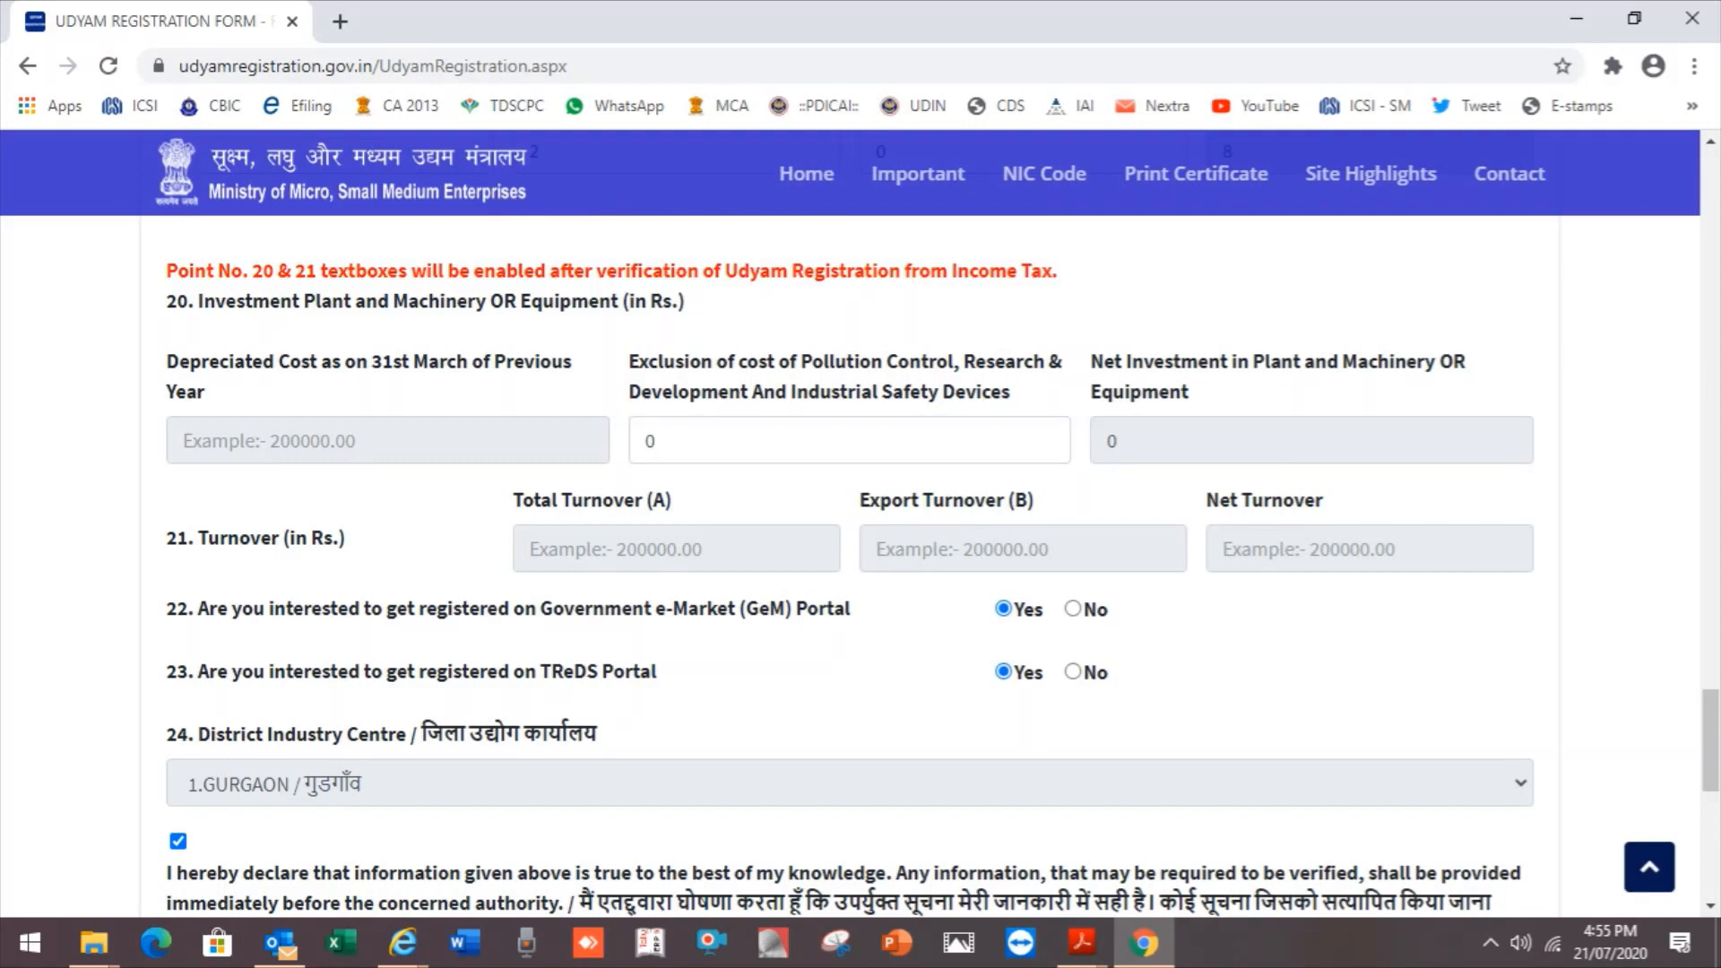
scroll(850, 538, down, 3)
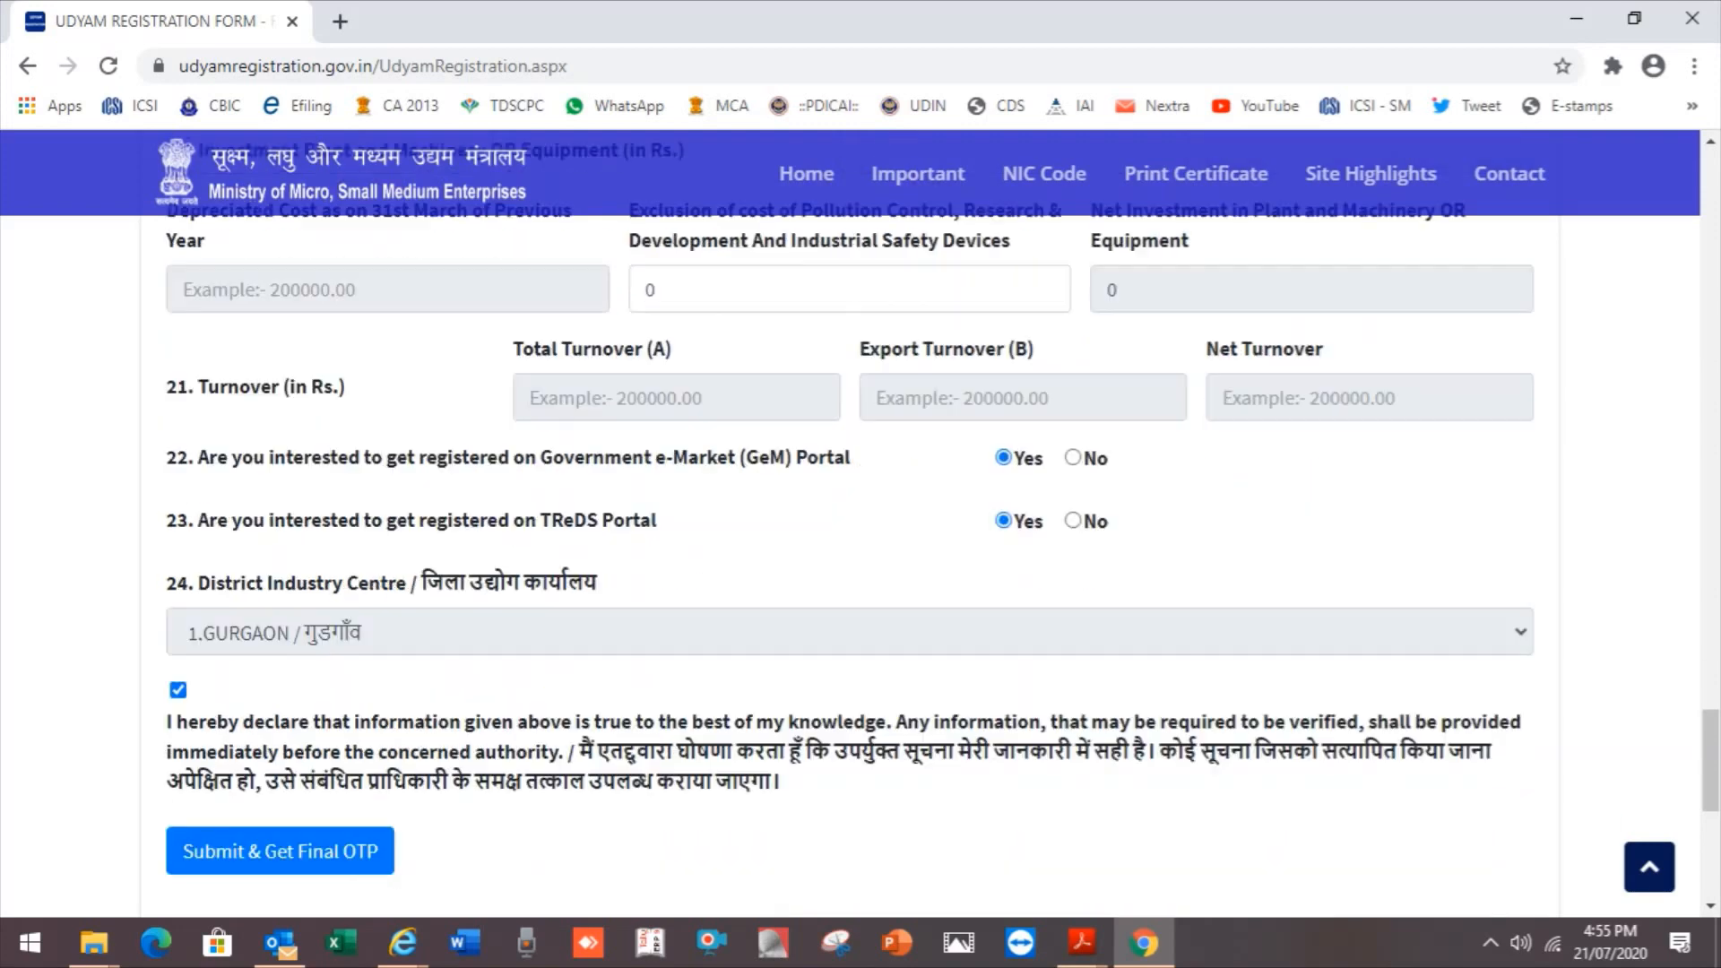
scroll(850, 538, up, 1)
scroll(850, 538, up, 2)
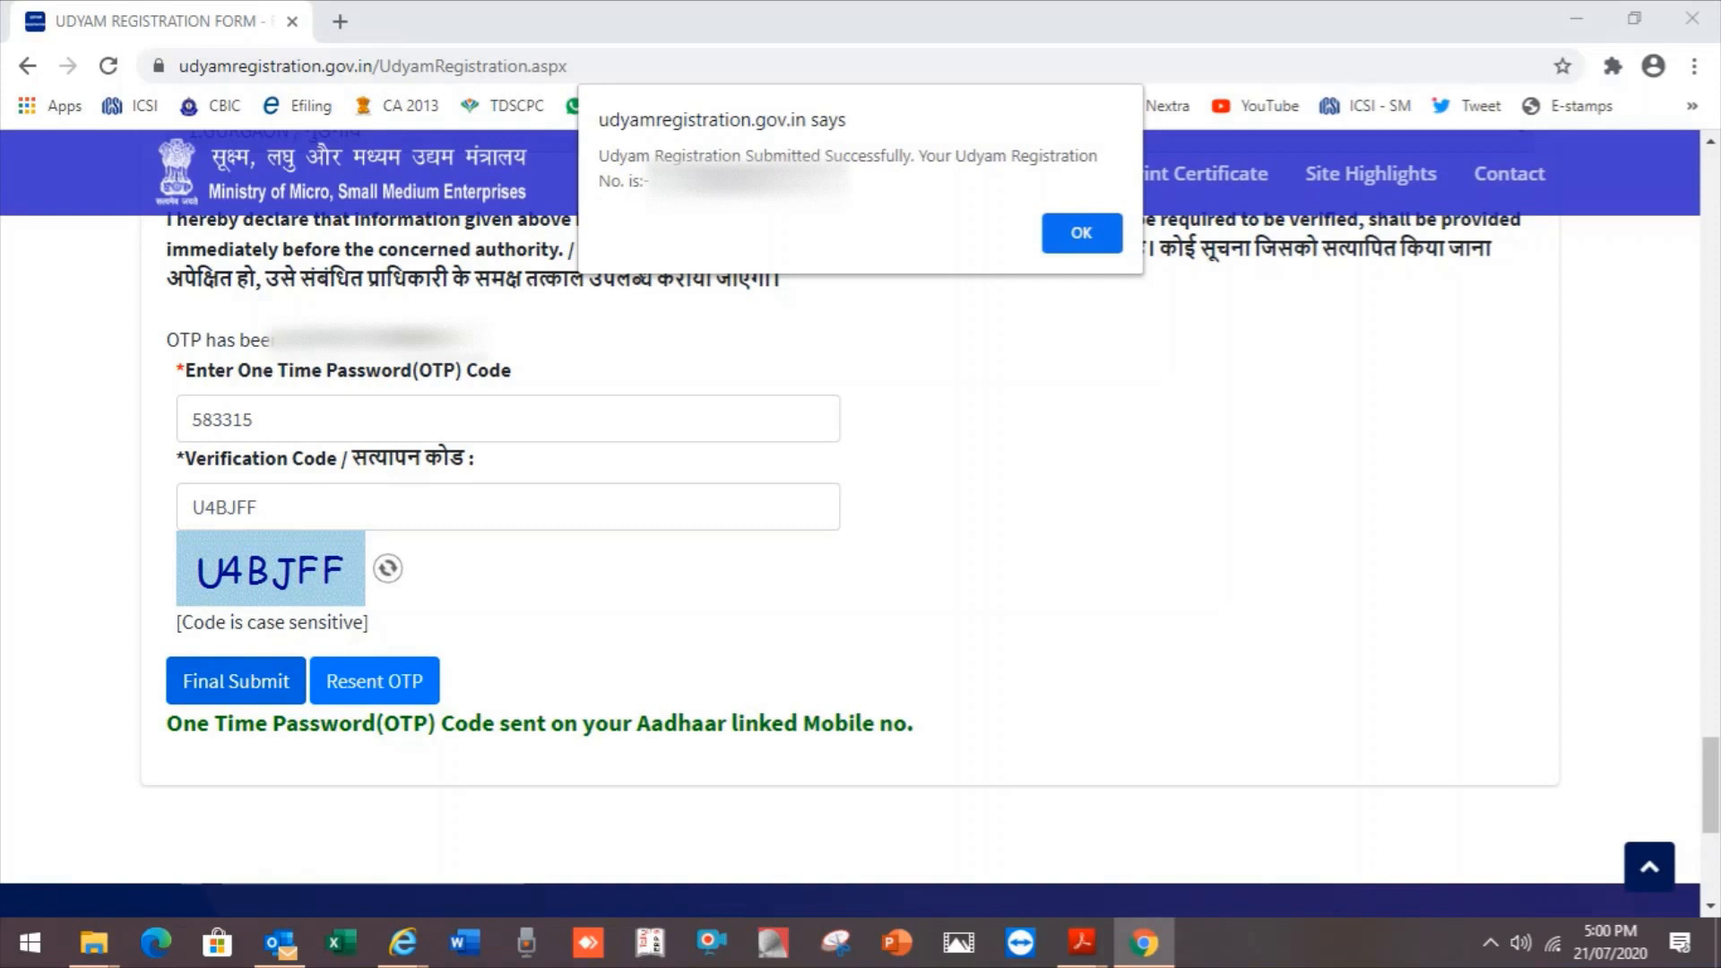
- Dismiss the registration submission message and open the page for printing the Udyam certificate
key(Return)
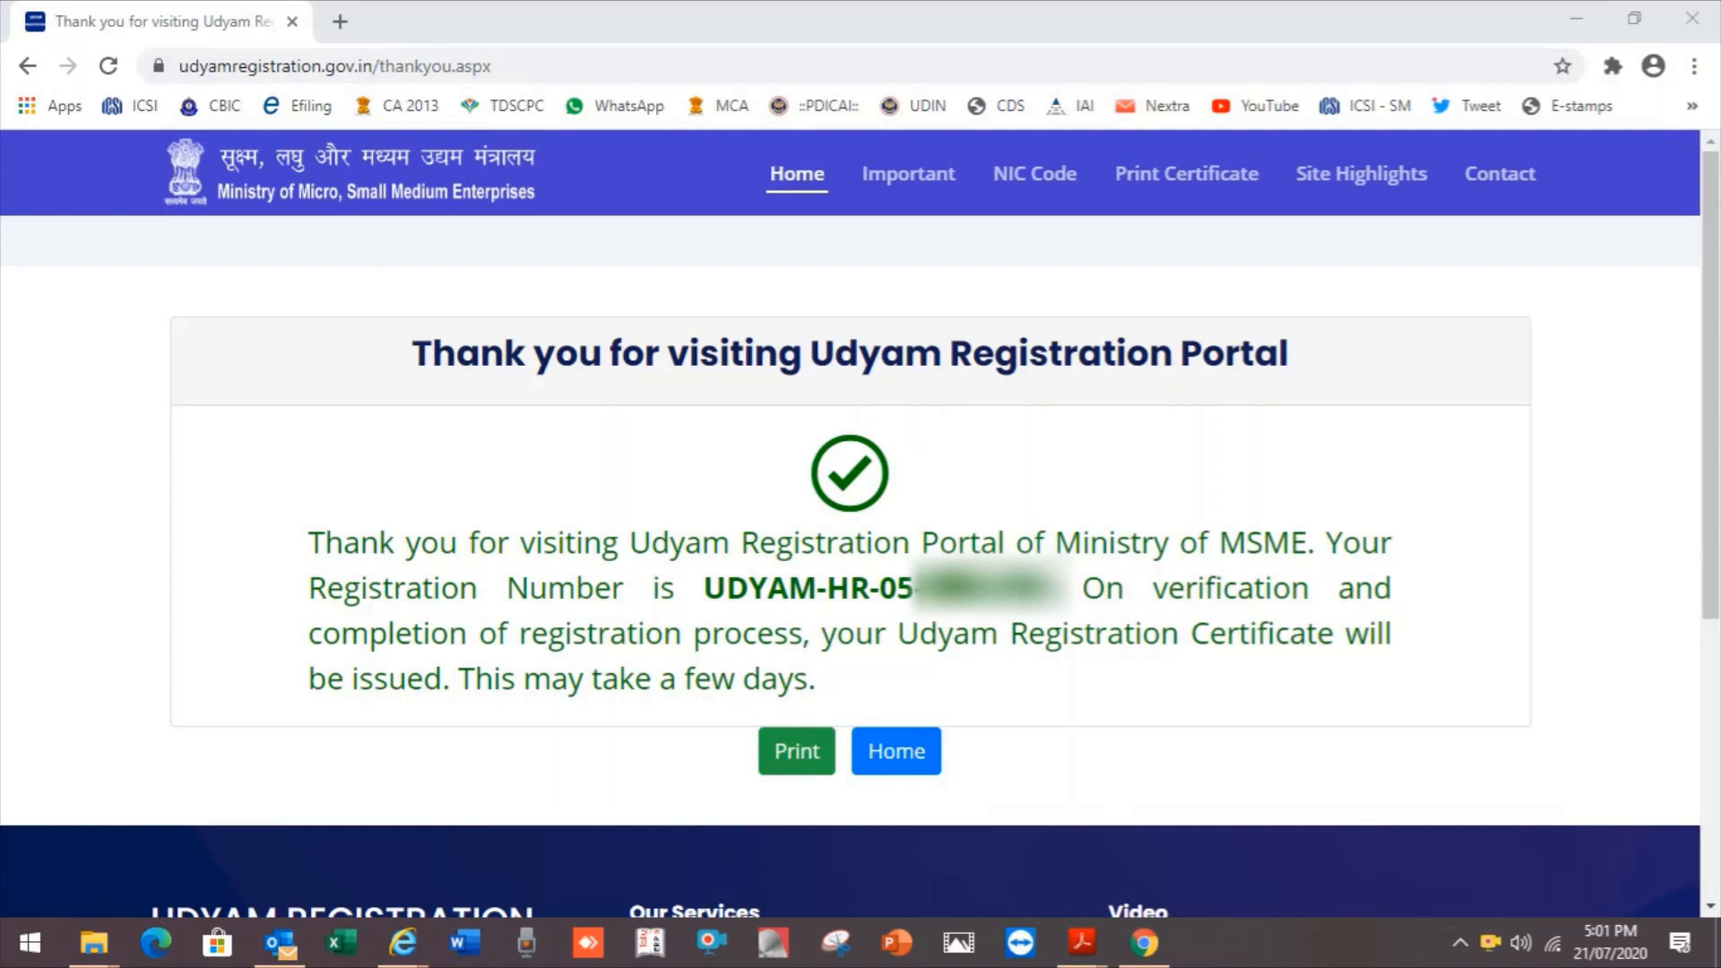
click(1186, 173)
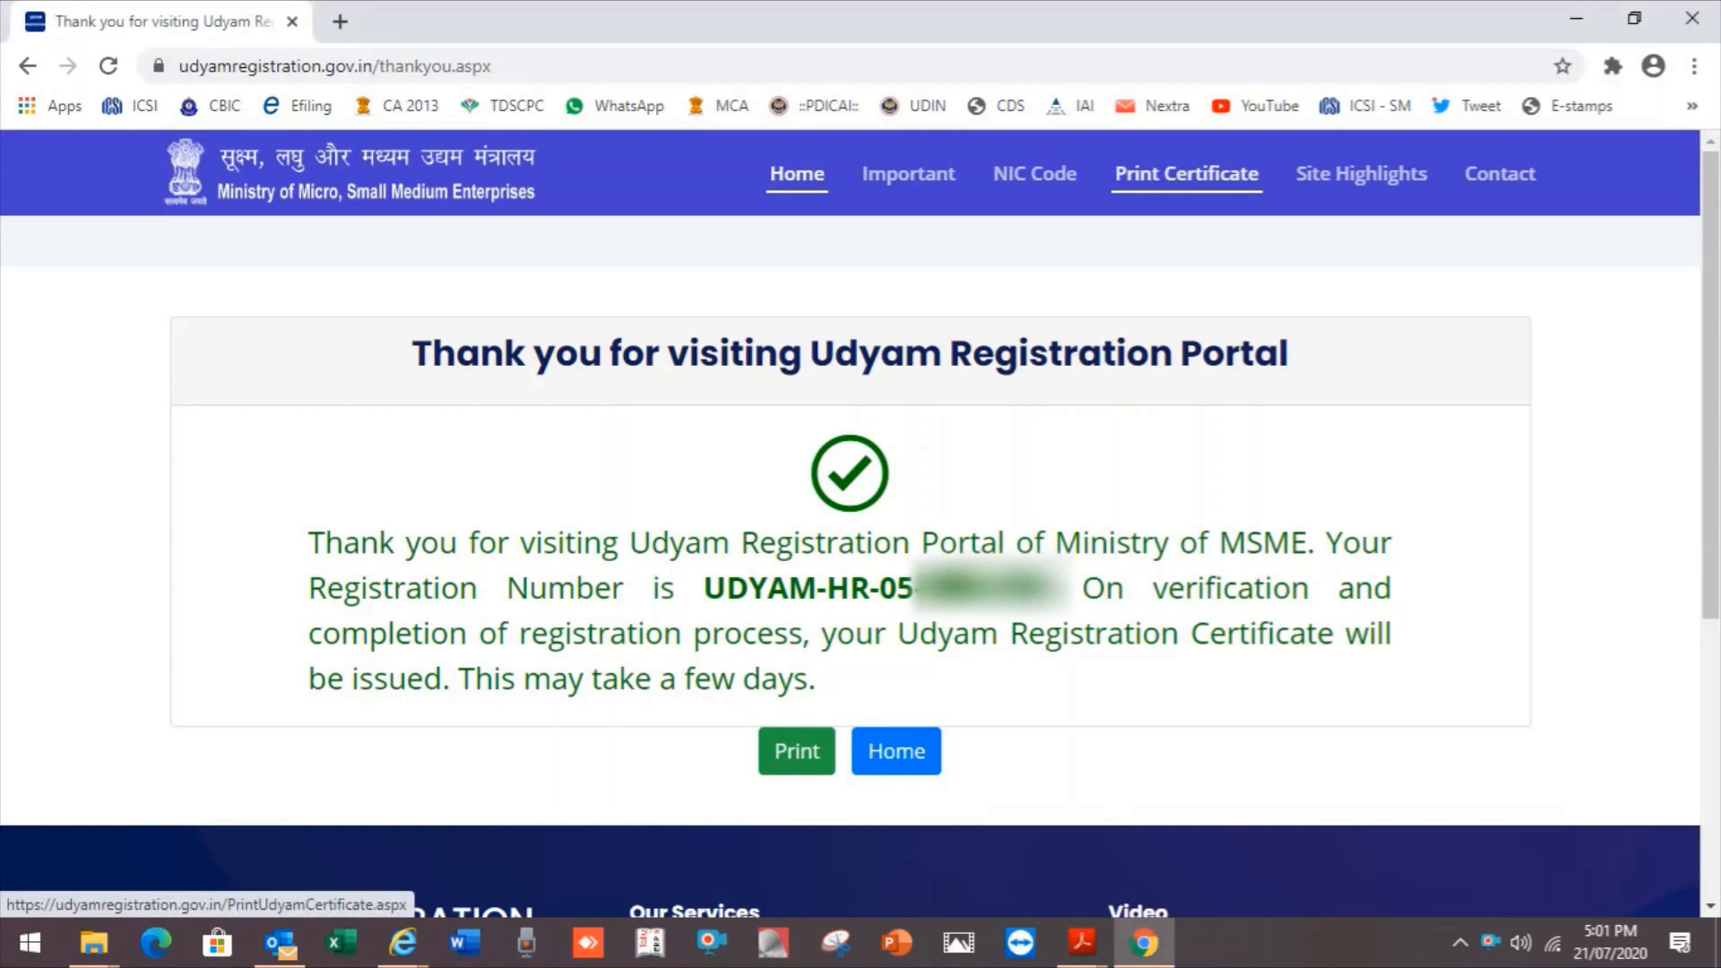
- Fill in the Udyam Registration Number and request its validation for certificate printing, keeping the mobile OTP option
click(490, 501)
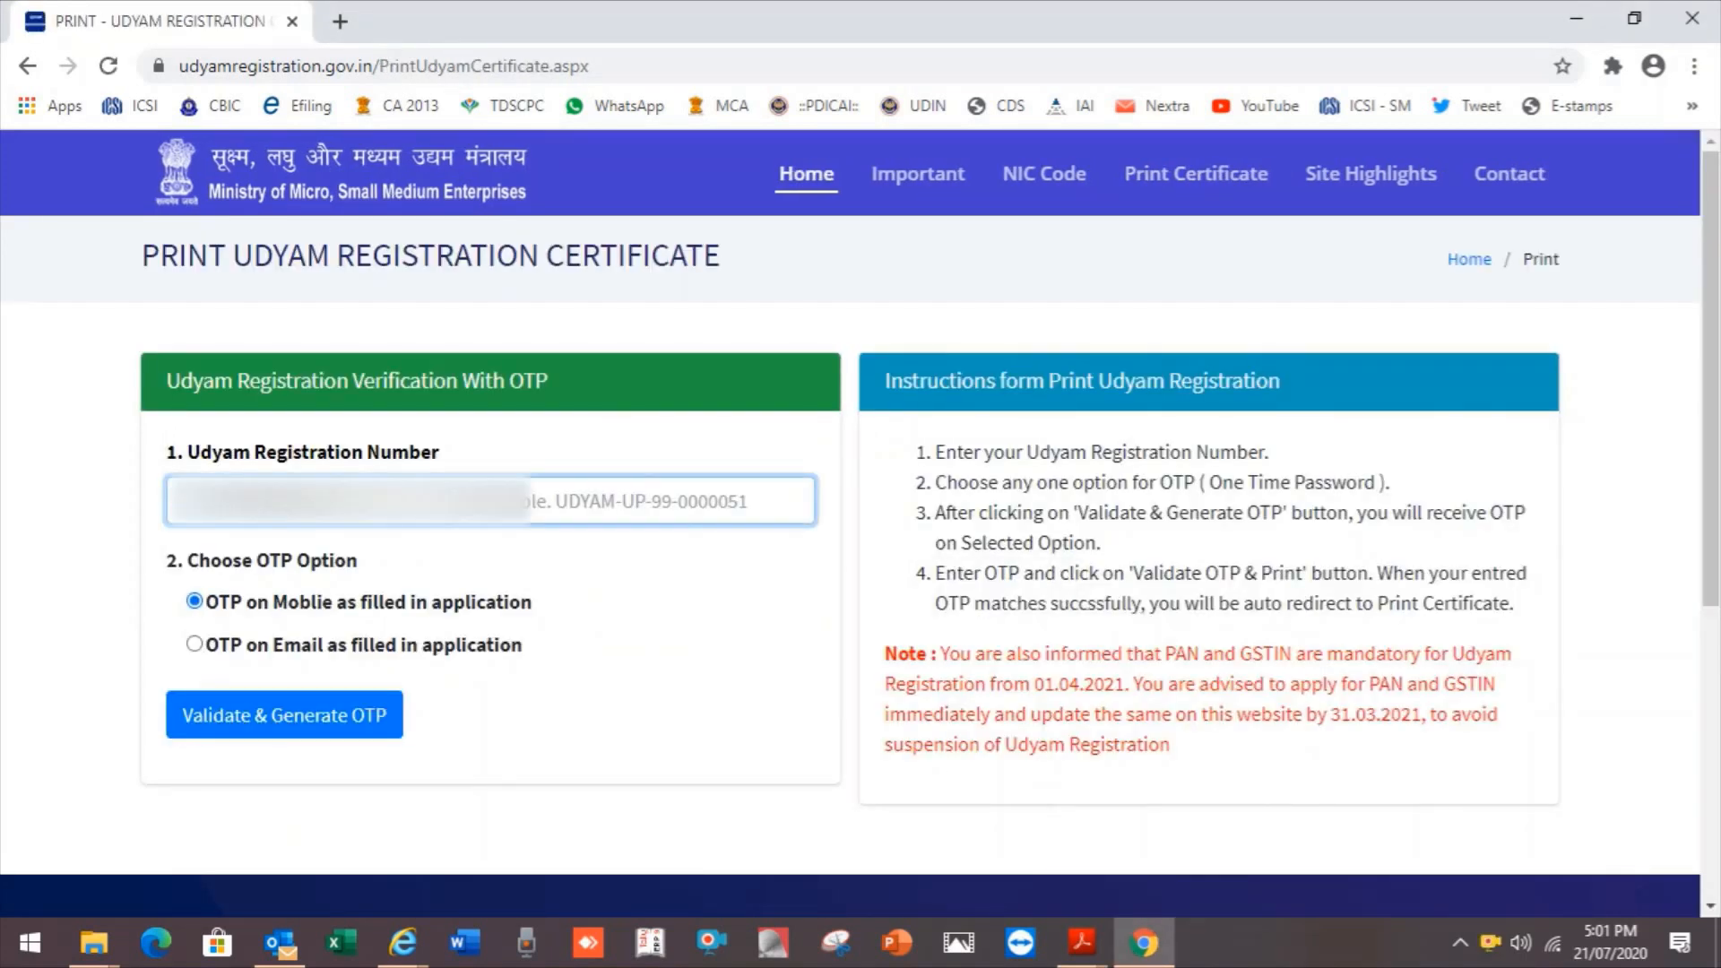
key(ctrl+v)
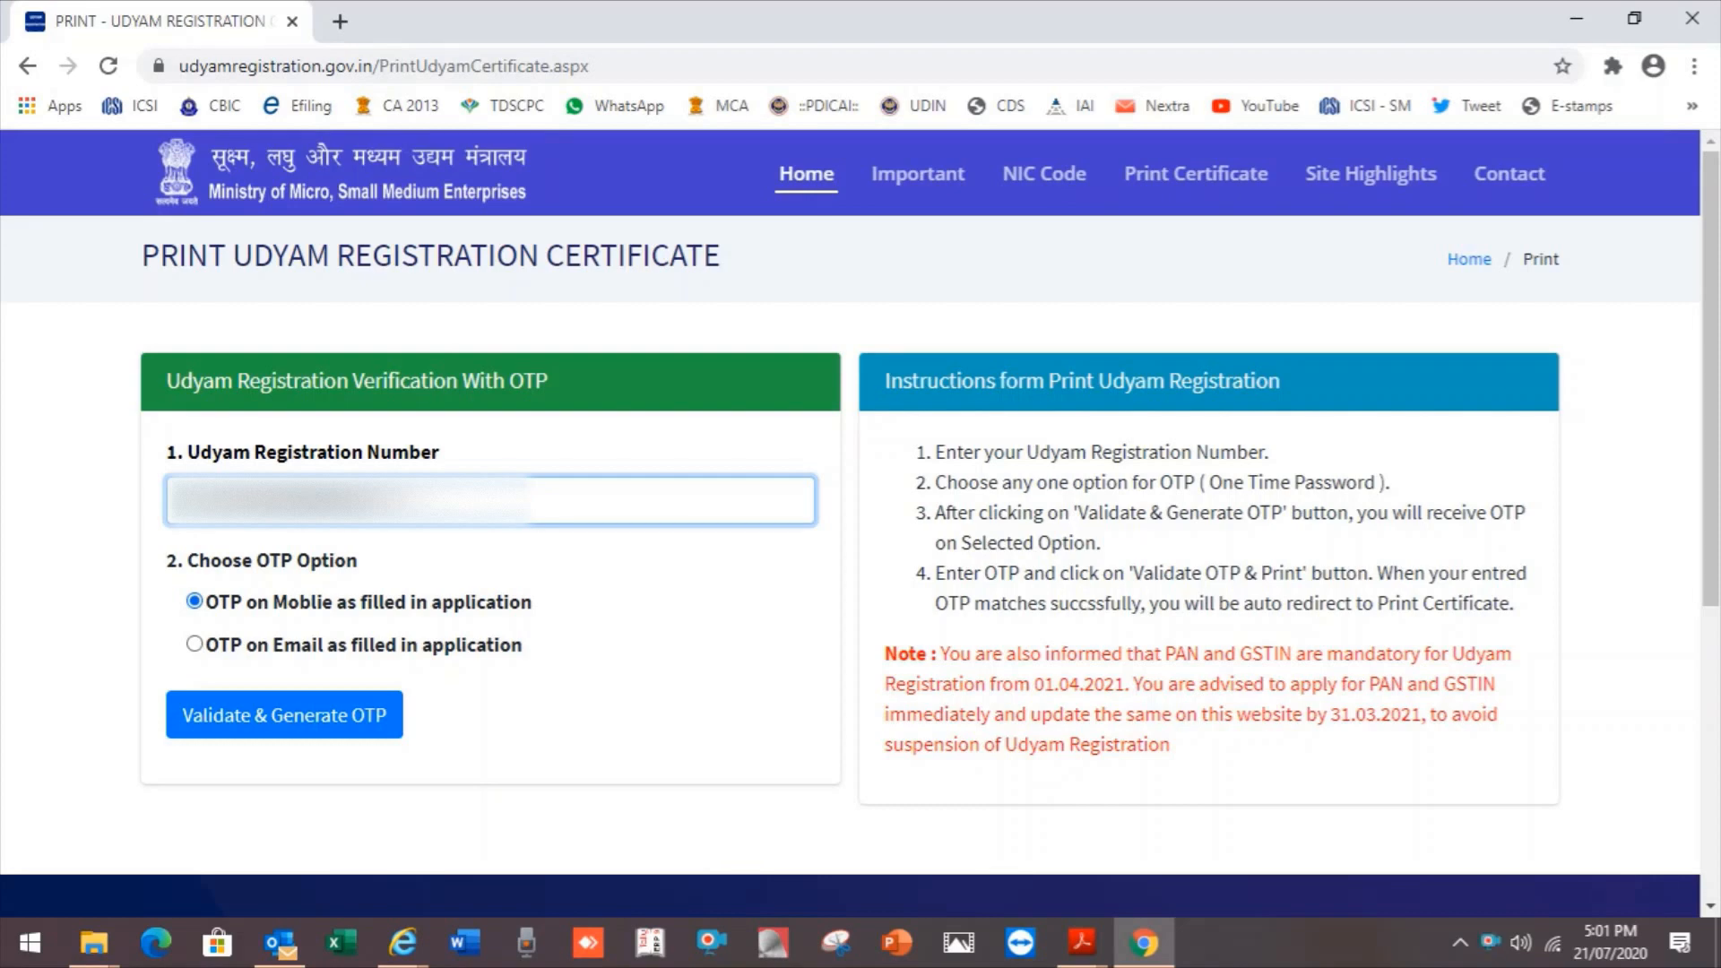
click(284, 716)
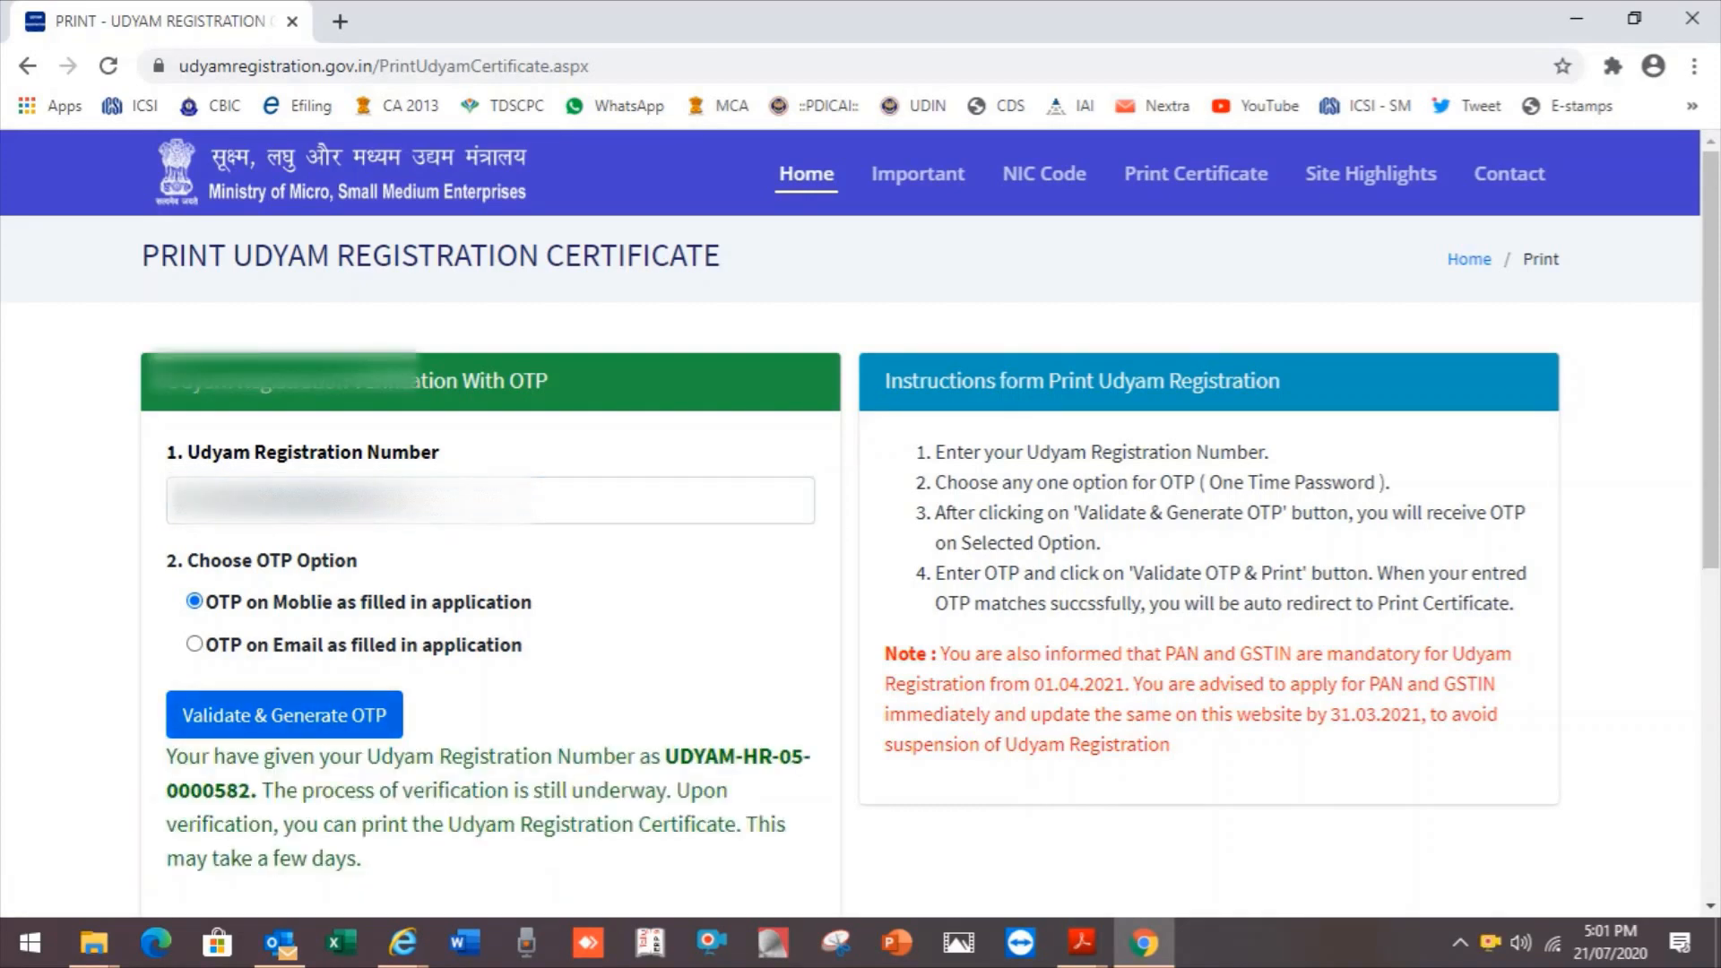
scroll(851, 538, down, 3)
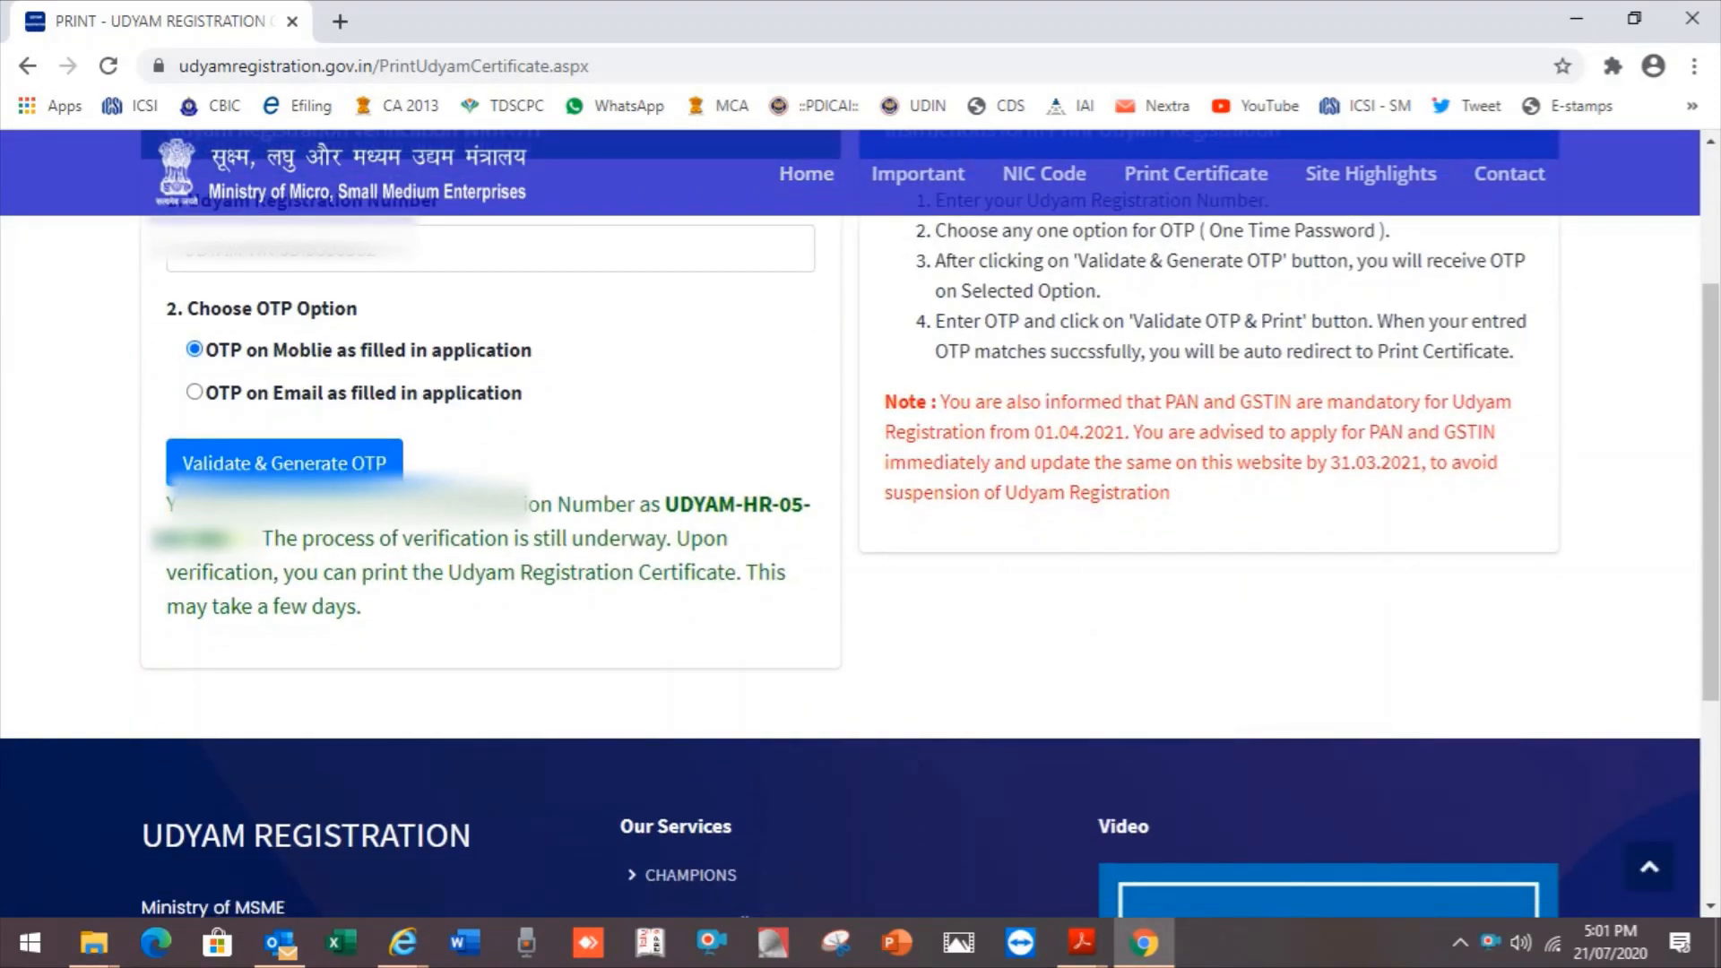